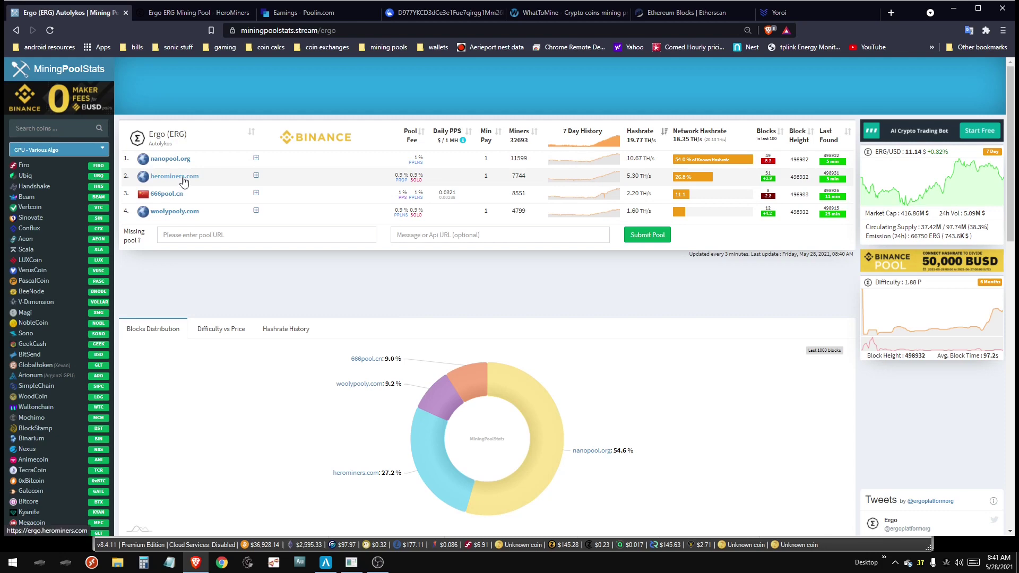
On HeroMiners' Ergo servers page, select the US server address us.ergo.herominers.com
key("ctrl+Tab")
left_click(359, 70)
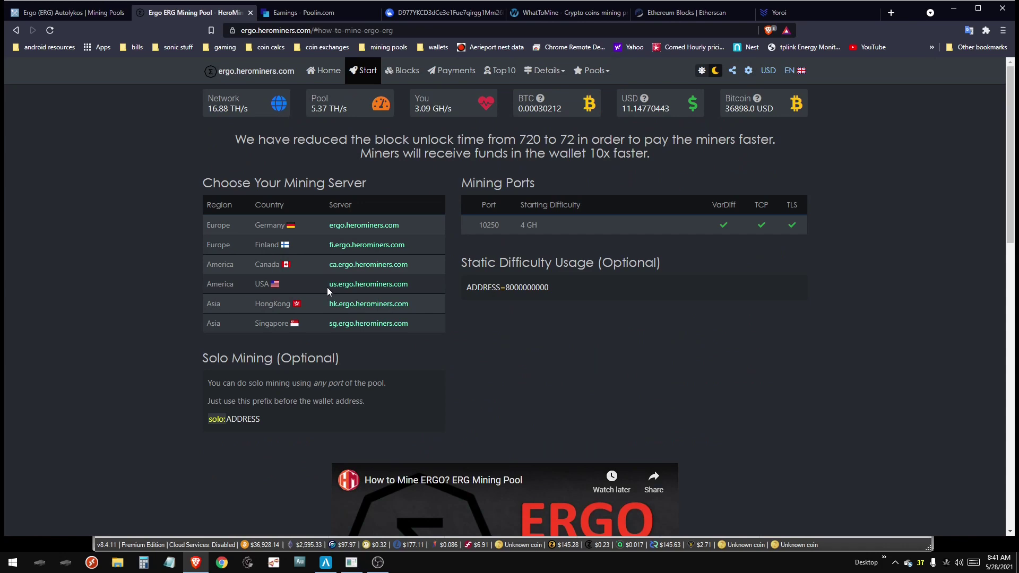
left_click_drag(327, 286, 409, 287)
key("ctrl+c")
key("alt+Tab")
left_click(209, 37)
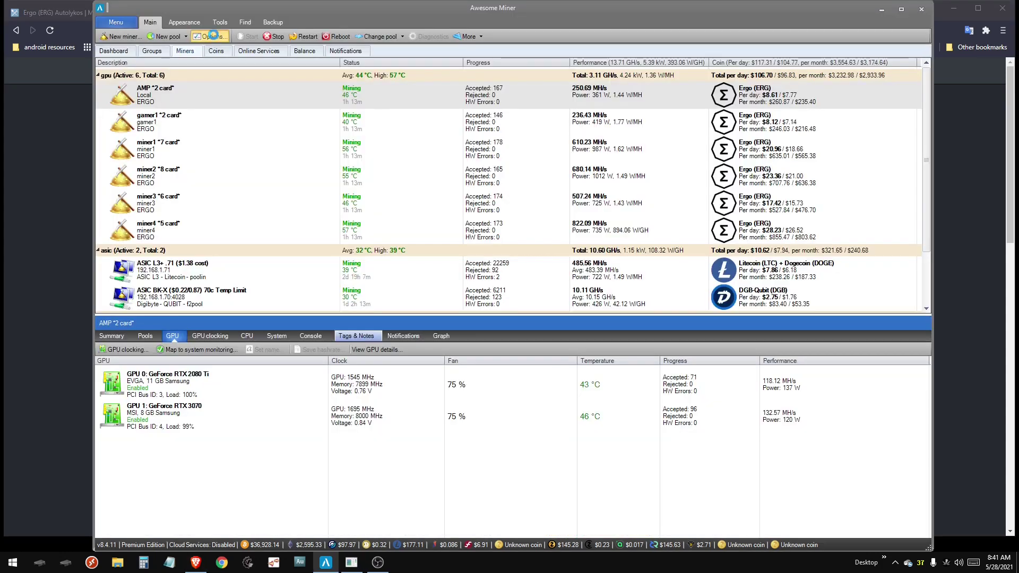
left_click(288, 118)
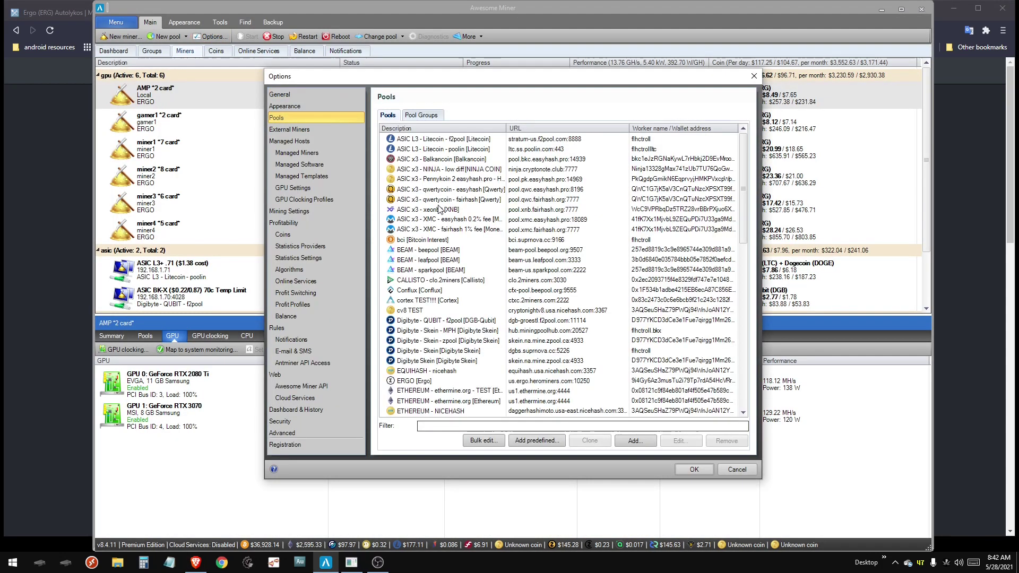
left_click(635, 440)
type("ERGO")
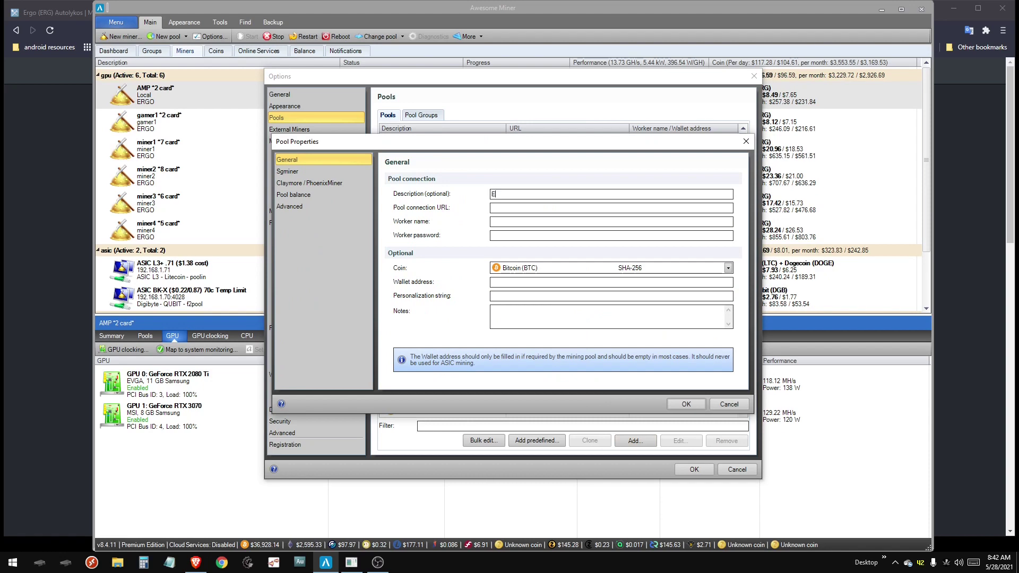
key("alt+Tab")
key("alt+Tab")
left_click(497, 208)
key("ctrl+v")
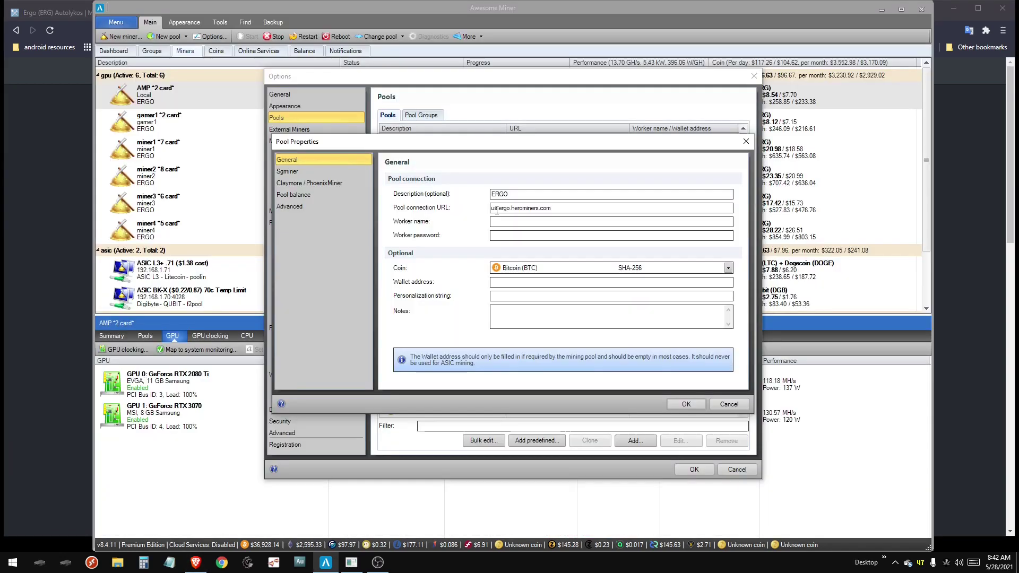
key("alt+Tab")
double_click(499, 231)
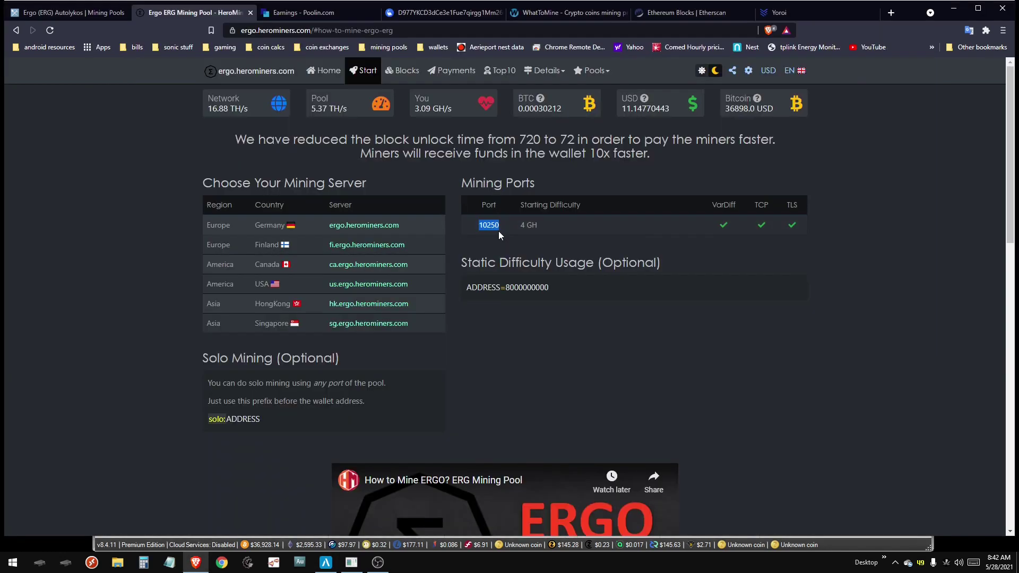
key("ctrl+c")
key("alt+Tab")
type(":")
key("ctrl+v")
key("Tab")
key("alt+Tab")
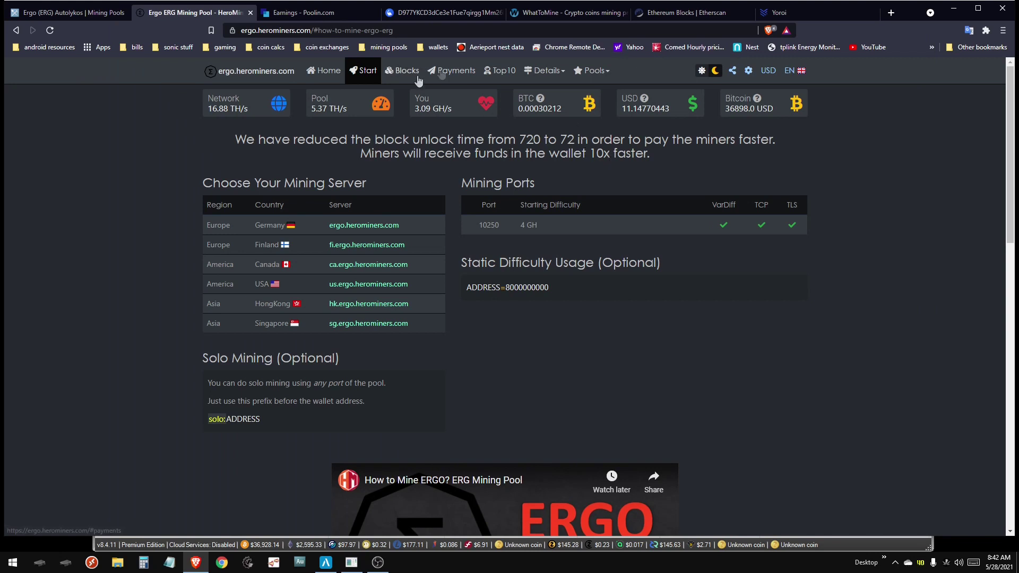
left_click(448, 70)
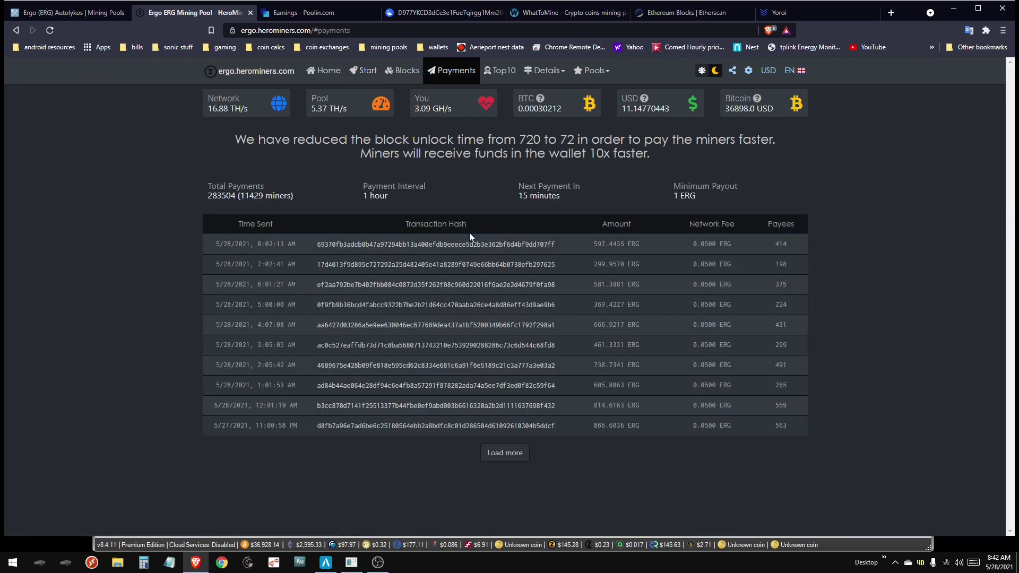
left_click(382, 245)
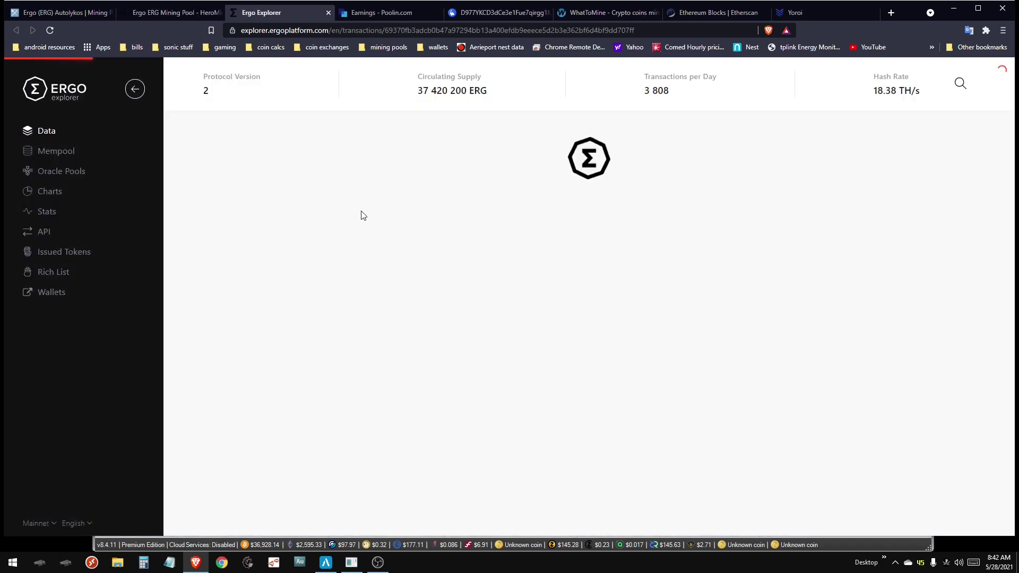
left_click(589, 238)
left_click(406, 232)
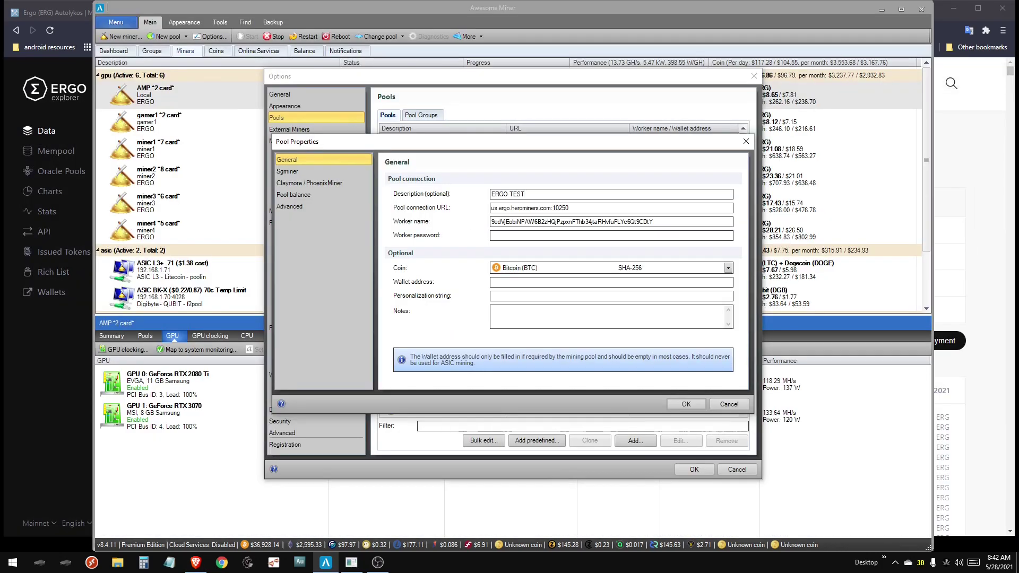
left_click_drag(526, 194, 488, 194)
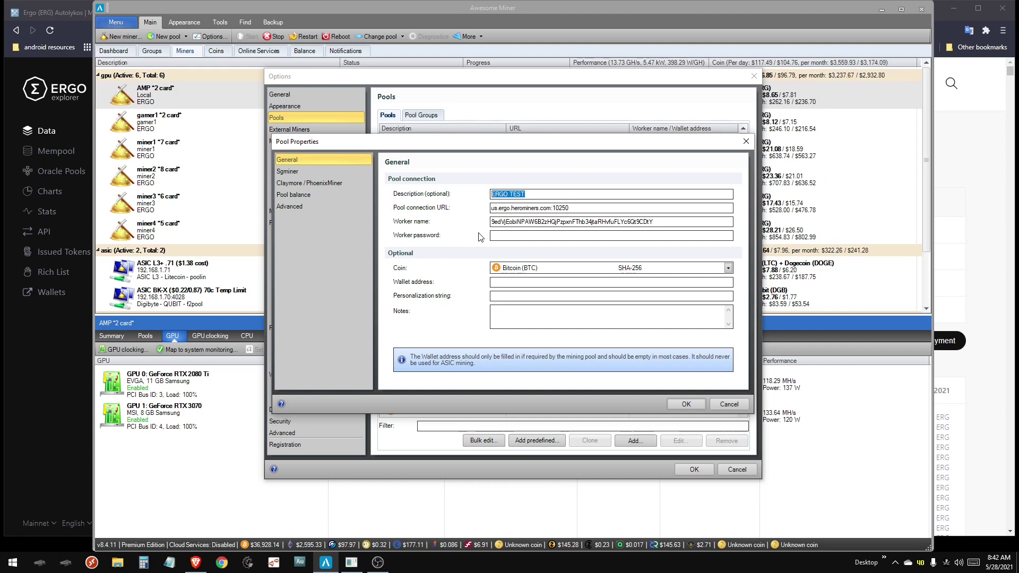
left_click(522, 233)
type("x")
left_click(511, 268)
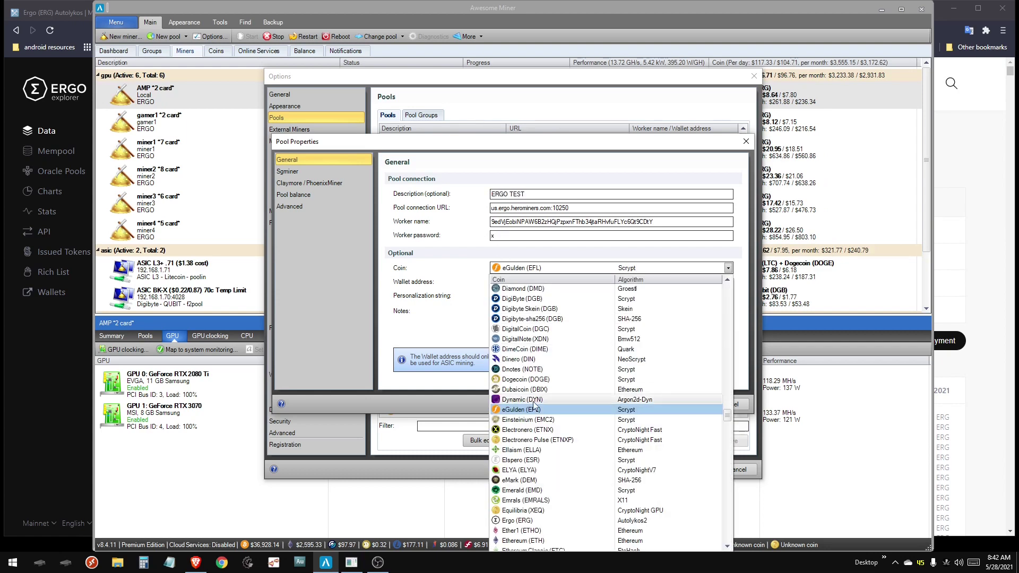
left_click(527, 522)
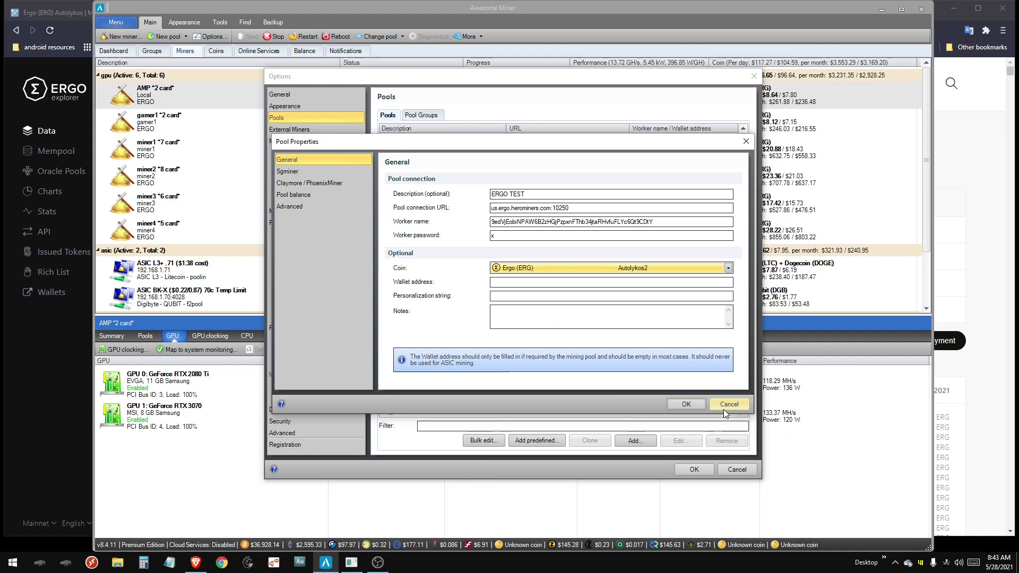
left_click(724, 408)
Search the web for 'ergo wallet' and open the Ergo Wallets page to review the wallet list
left_click(922, 9)
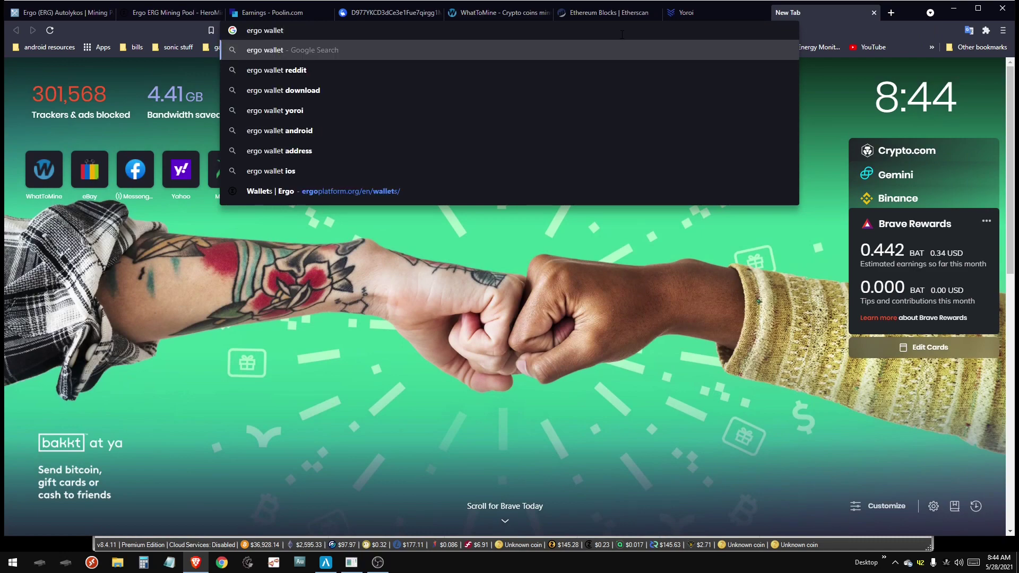
key("Return")
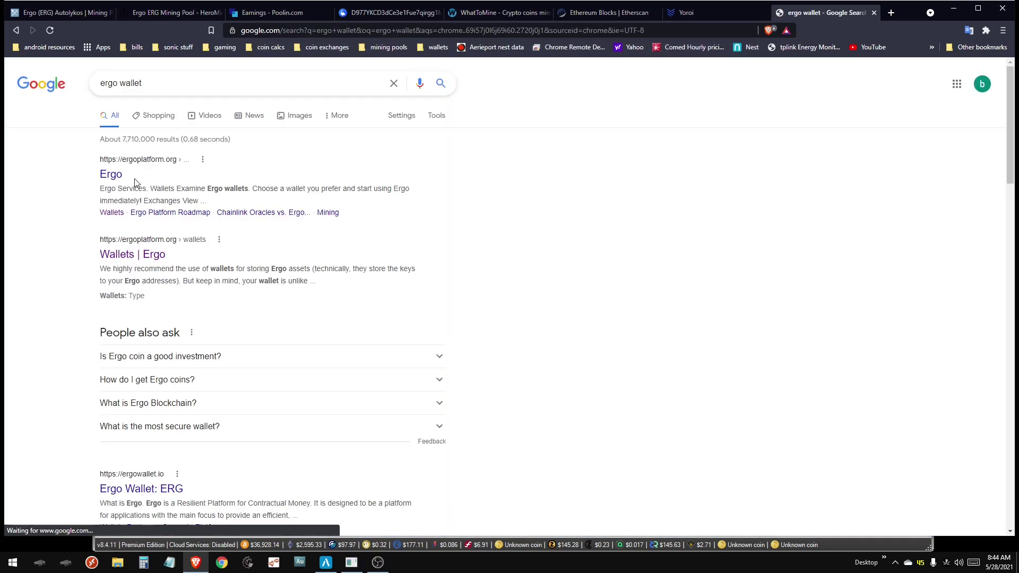
left_click(132, 255)
scroll(477, 318, "down", 1)
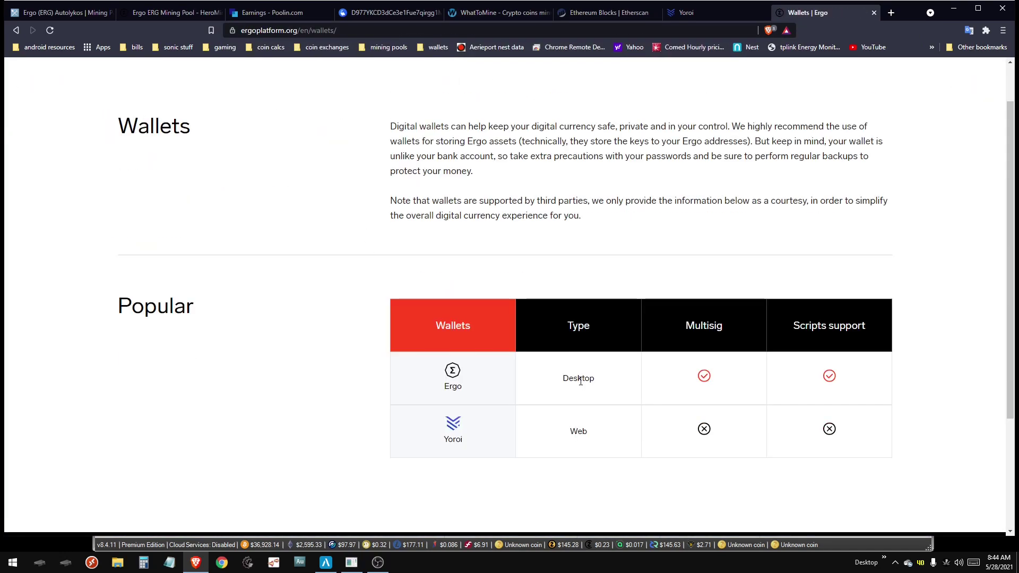
left_click_drag(564, 376, 599, 380)
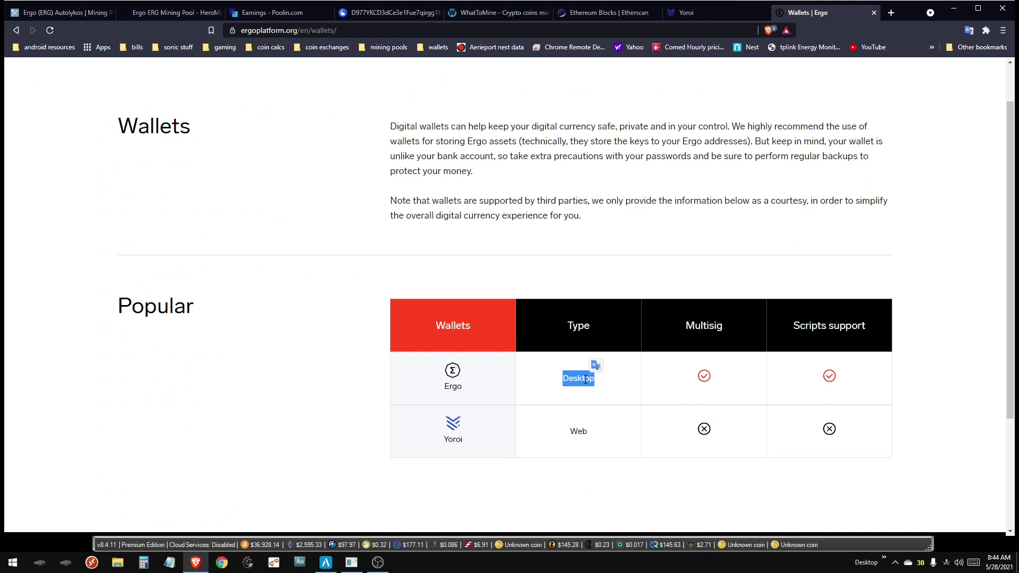
left_click(593, 380)
Open the Yoroi wallet website and check its Chrome Web Store download page
left_click(449, 438)
mouse_move(285, 331)
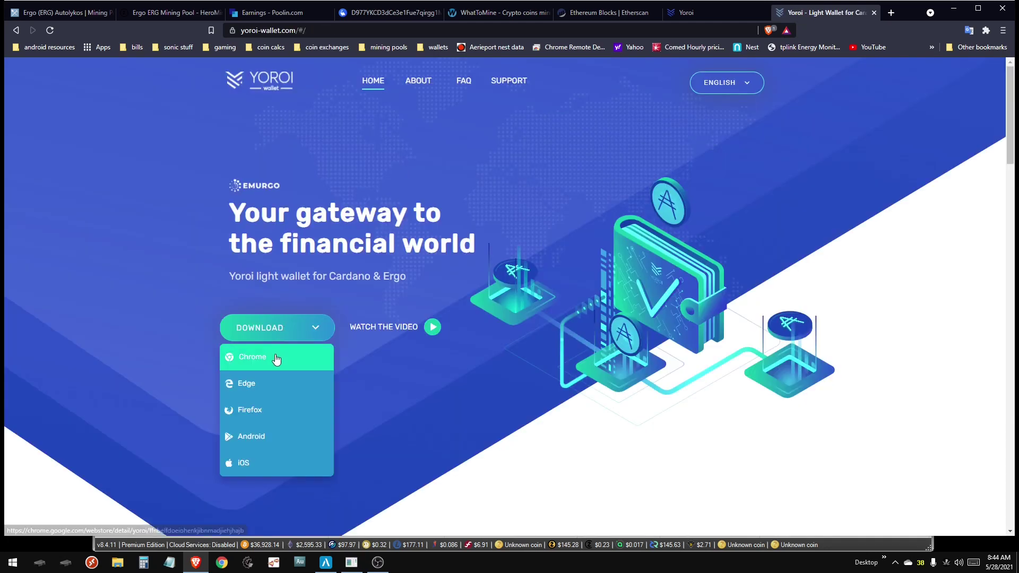
left_click(274, 355)
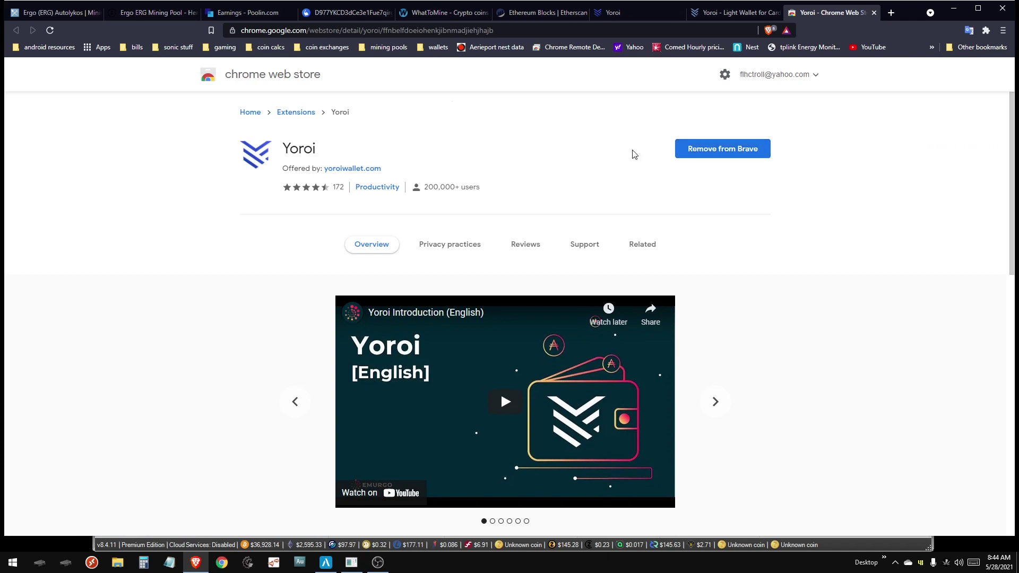
left_click(874, 13)
left_click(492, 174)
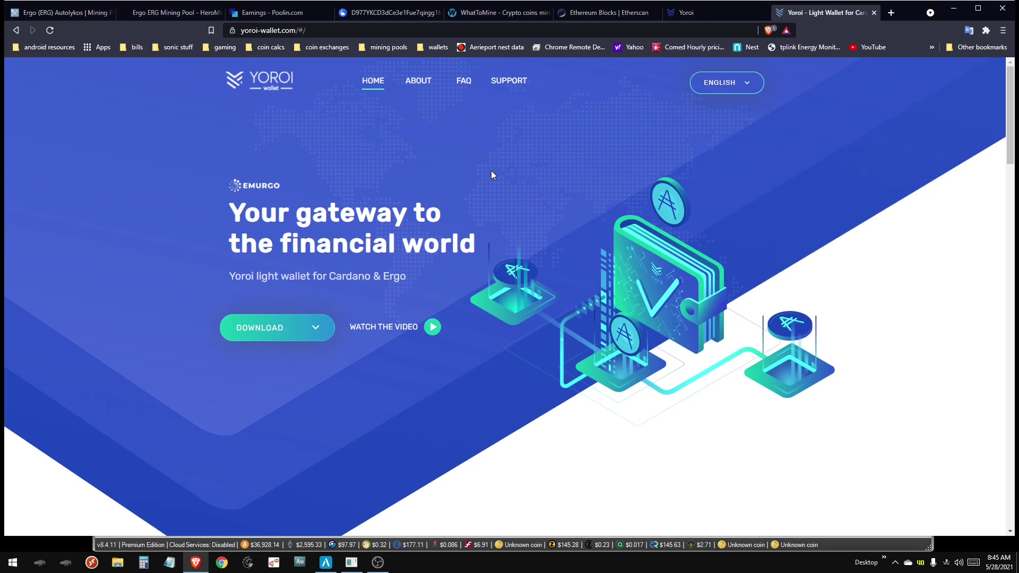
Check that the AMP '2 card' miner uses the Autolykos2 algorithm and NBMiner software, without saving changes
left_click(326, 562)
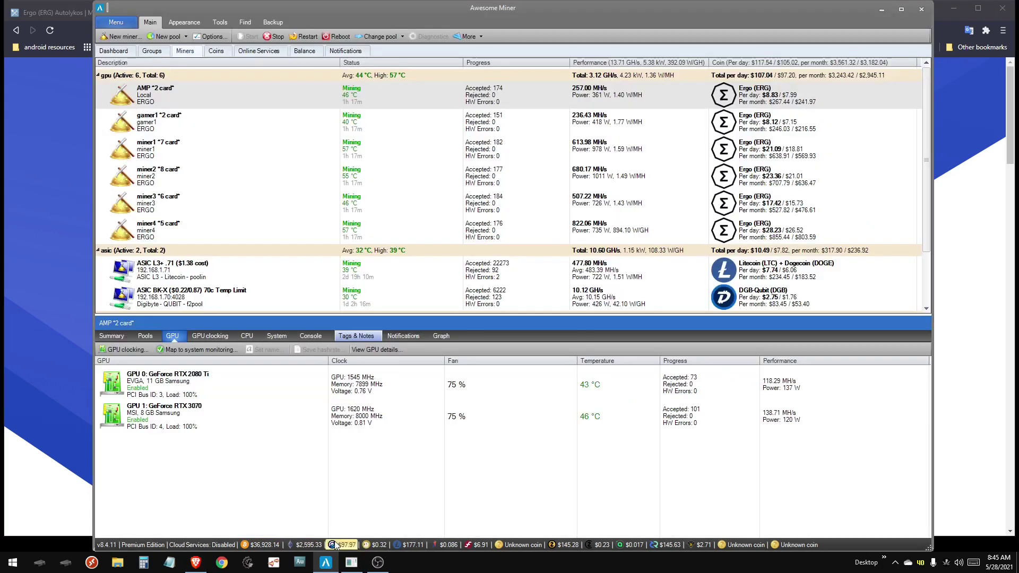
left_click(205, 36)
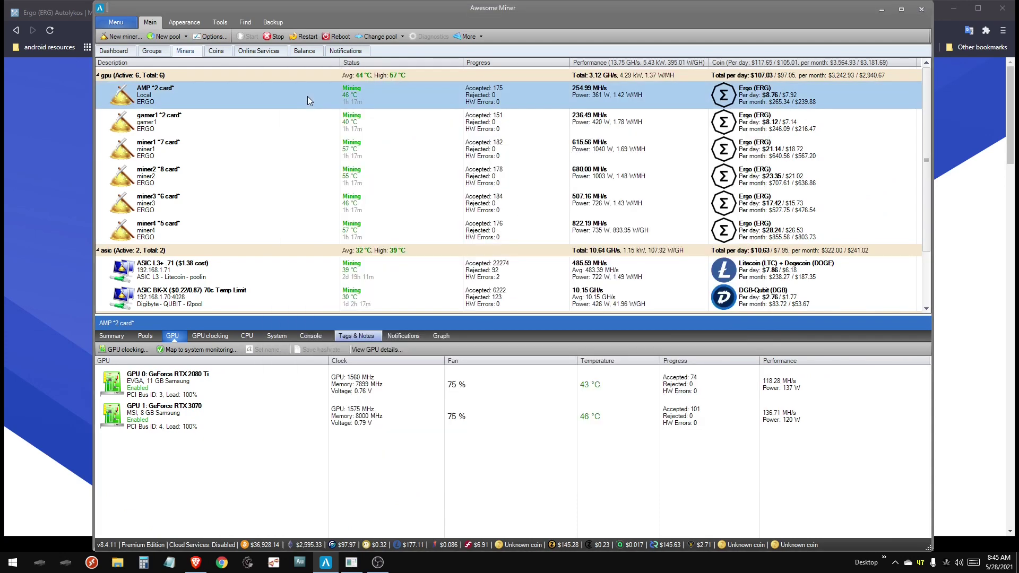
double_click(307, 96)
left_click(528, 209)
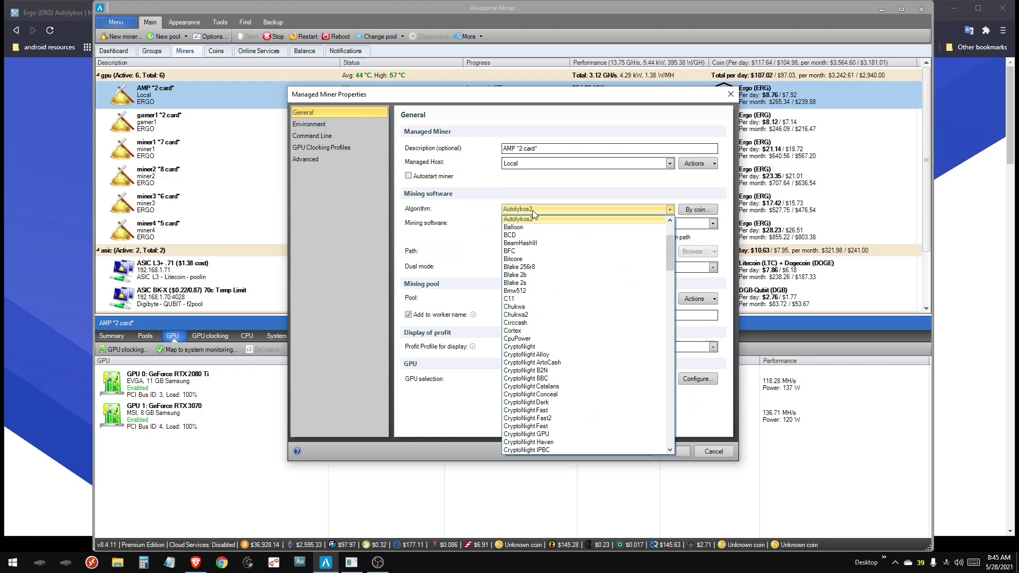
left_click(533, 220)
left_click(534, 225)
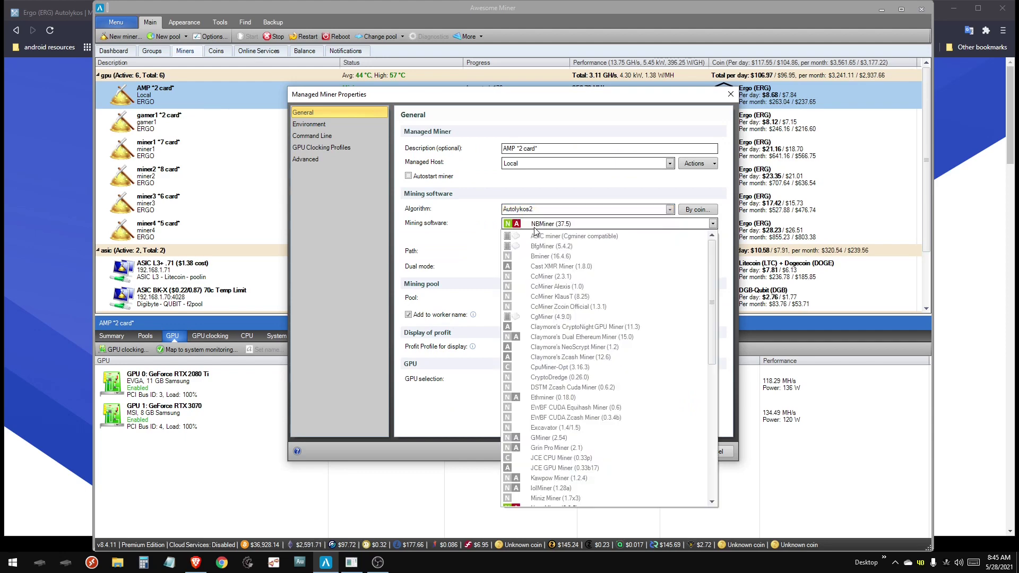
scroll(552, 371, "down", 2)
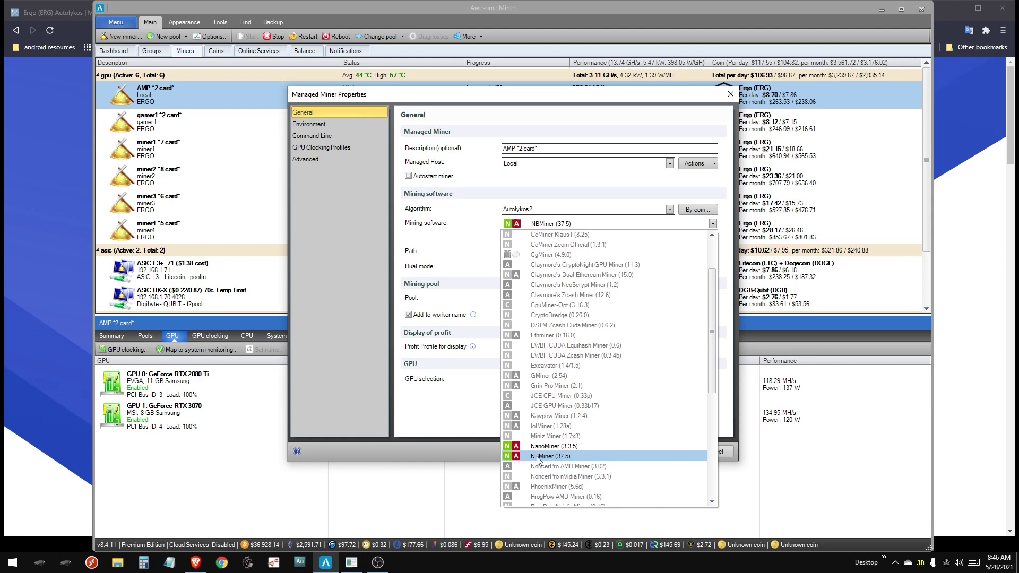
left_click(473, 445)
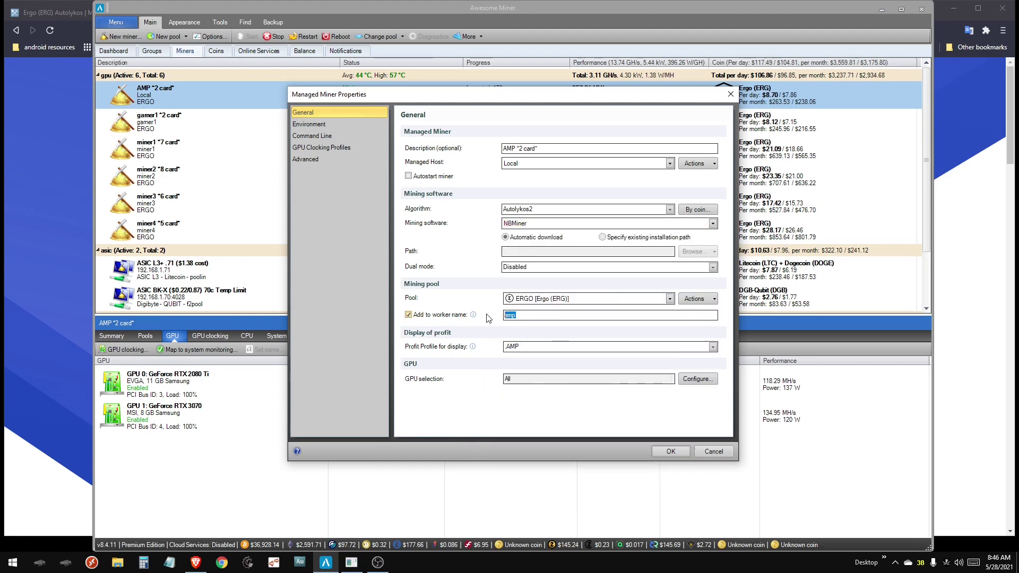
left_click(723, 458)
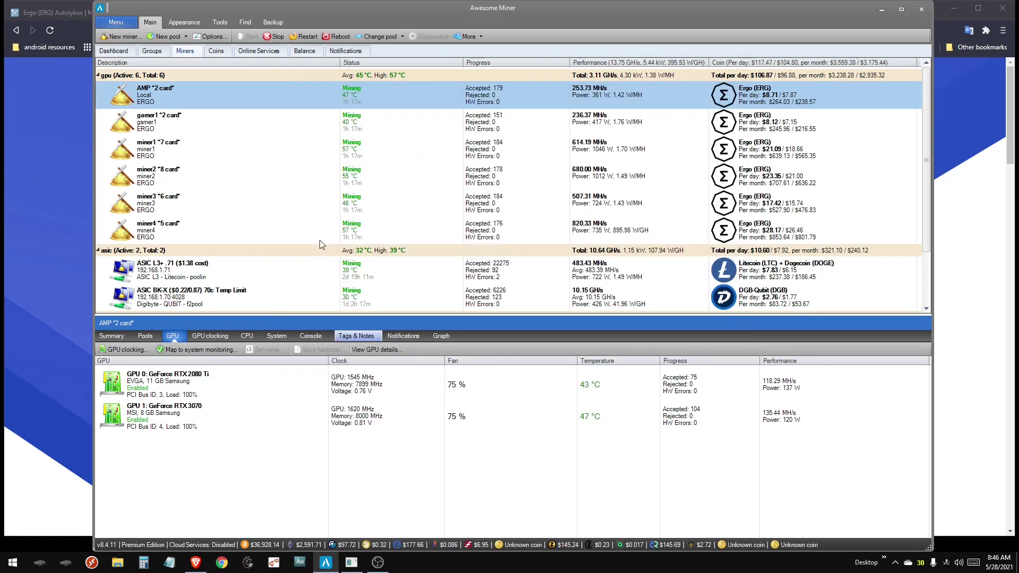
left_click(565, 122)
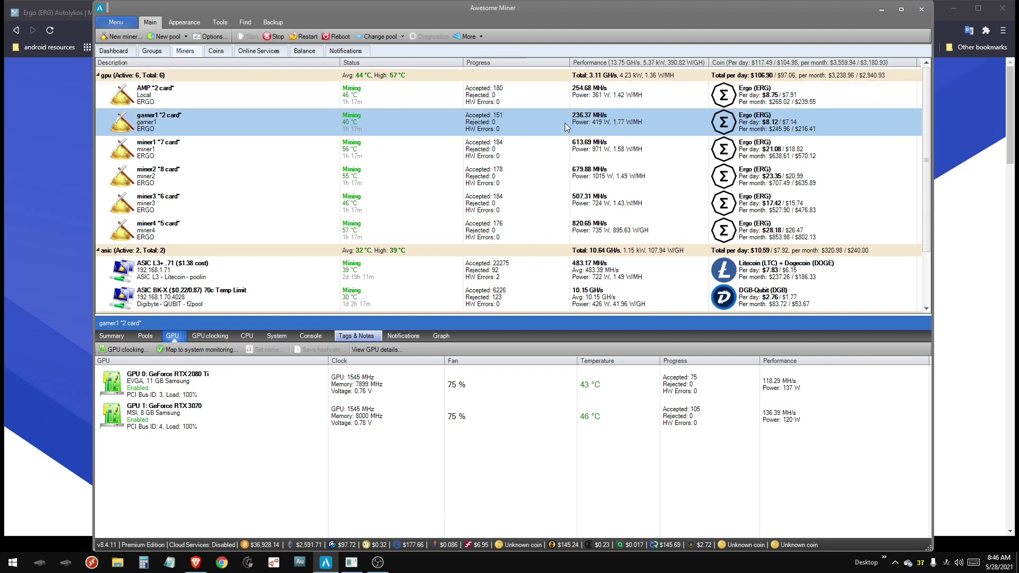
left_click(570, 99)
left_click(565, 126)
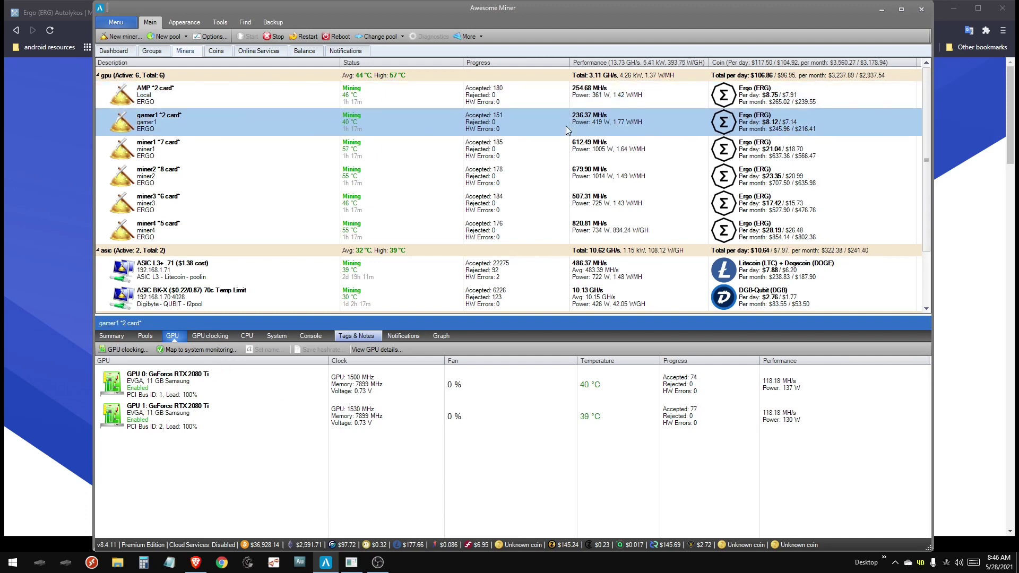
left_click(581, 101)
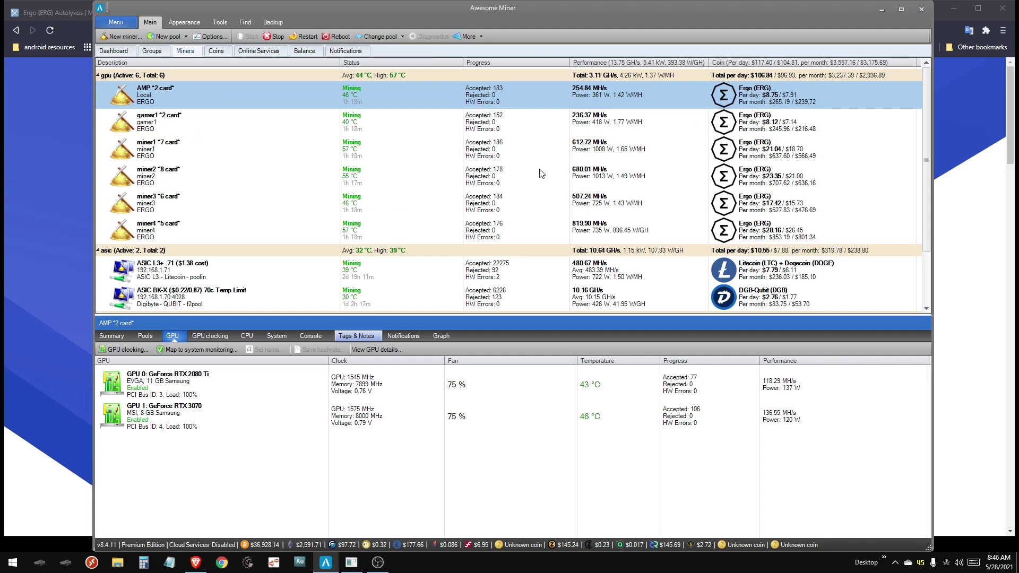
left_click(550, 232)
left_click(786, 384)
left_click(773, 478)
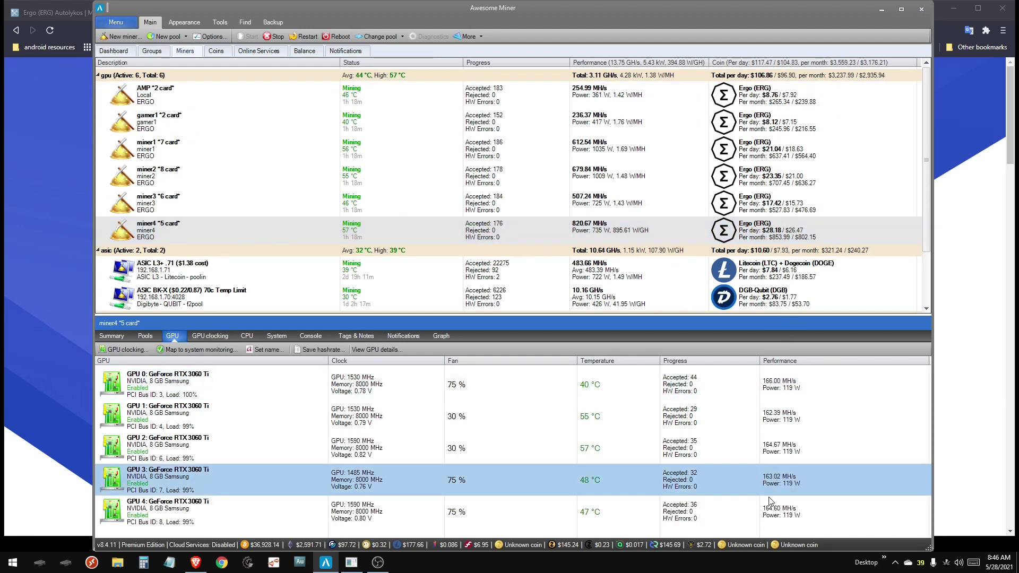
left_click(766, 499)
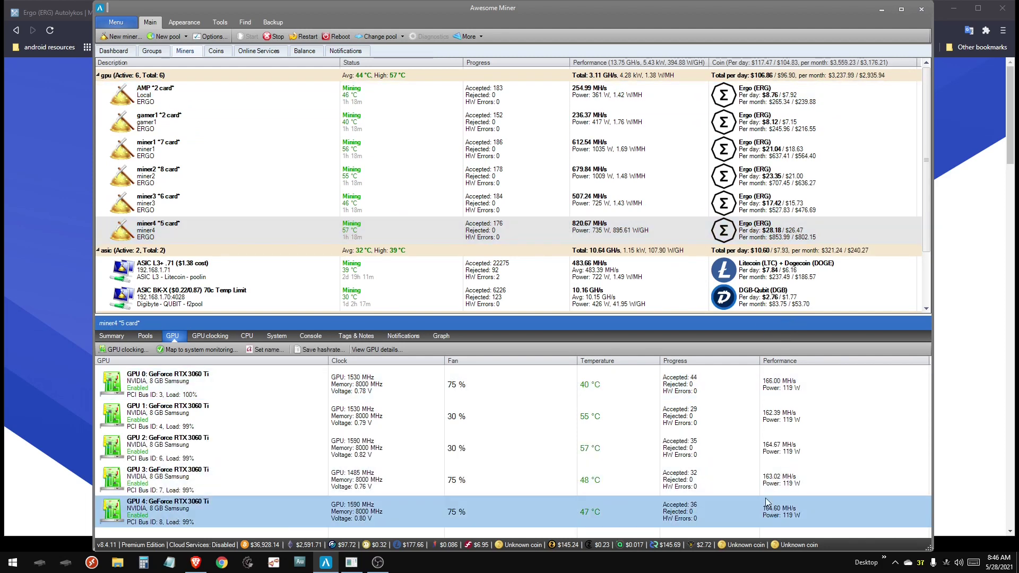
left_click(679, 100)
left_click(765, 237)
left_click(723, 100)
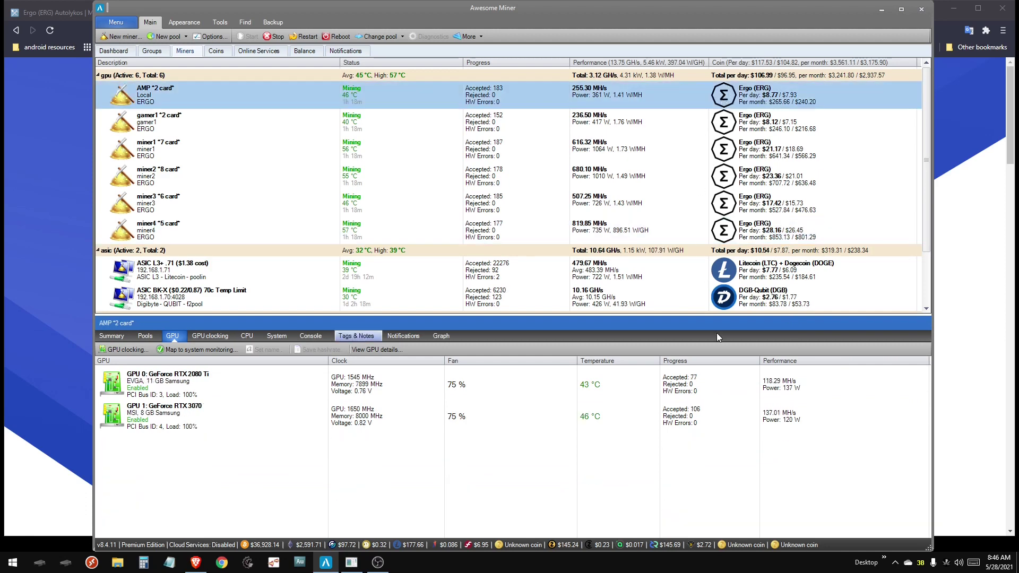
left_click(498, 385)
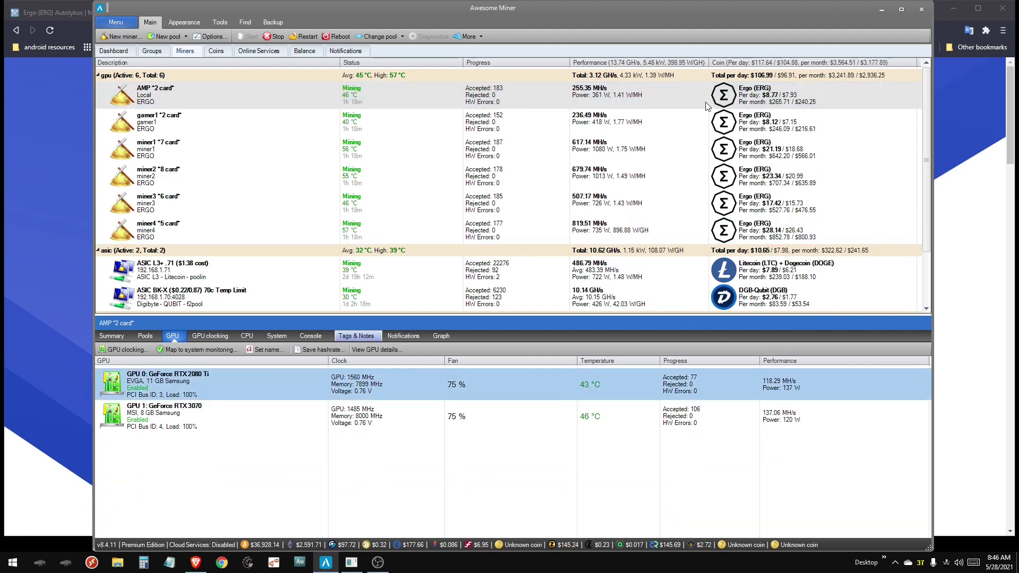
left_click(705, 102)
left_click(683, 122)
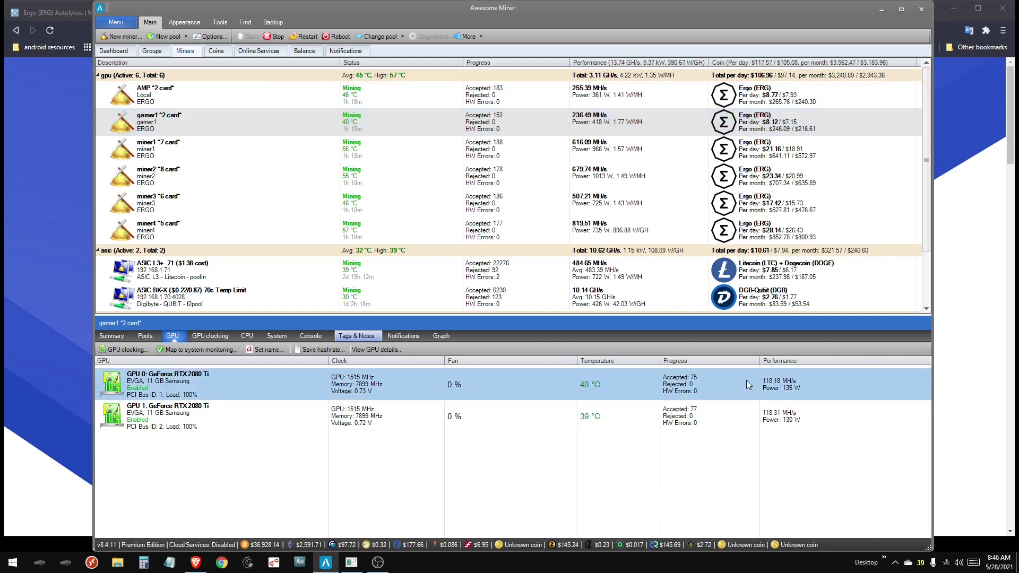
left_click(752, 413)
left_click(601, 102)
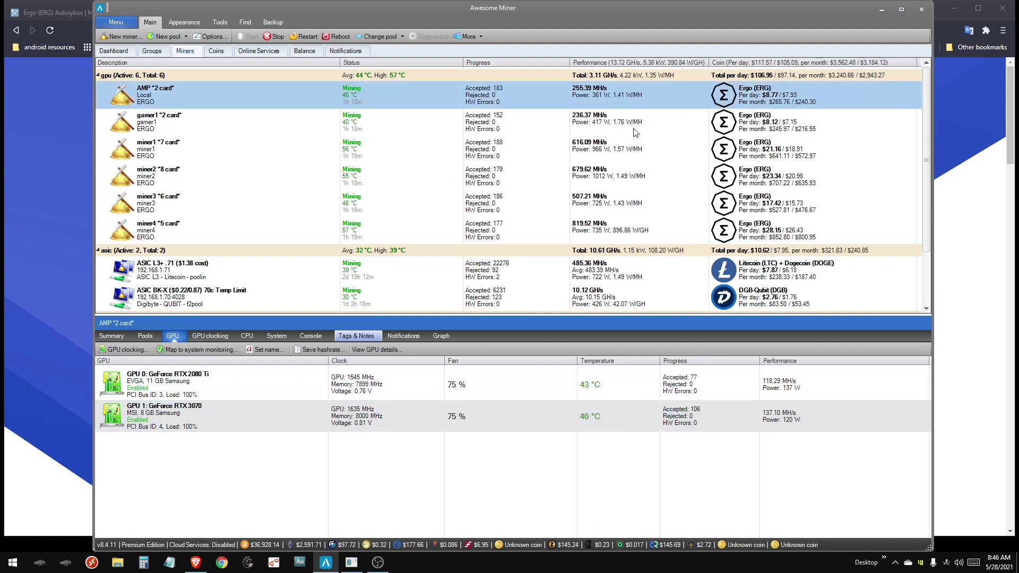
left_click(601, 150)
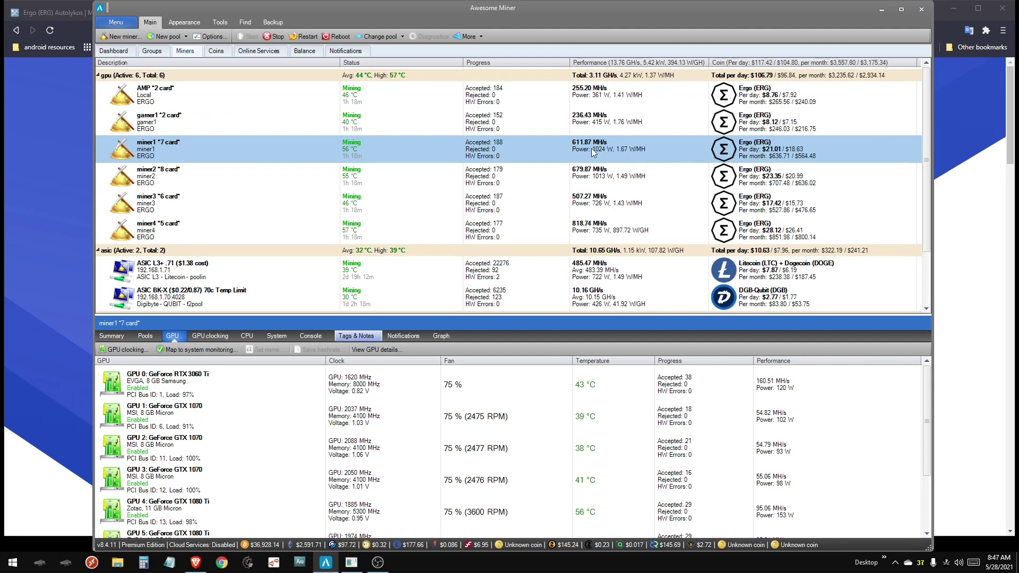
left_click(412, 414)
left_click(373, 430)
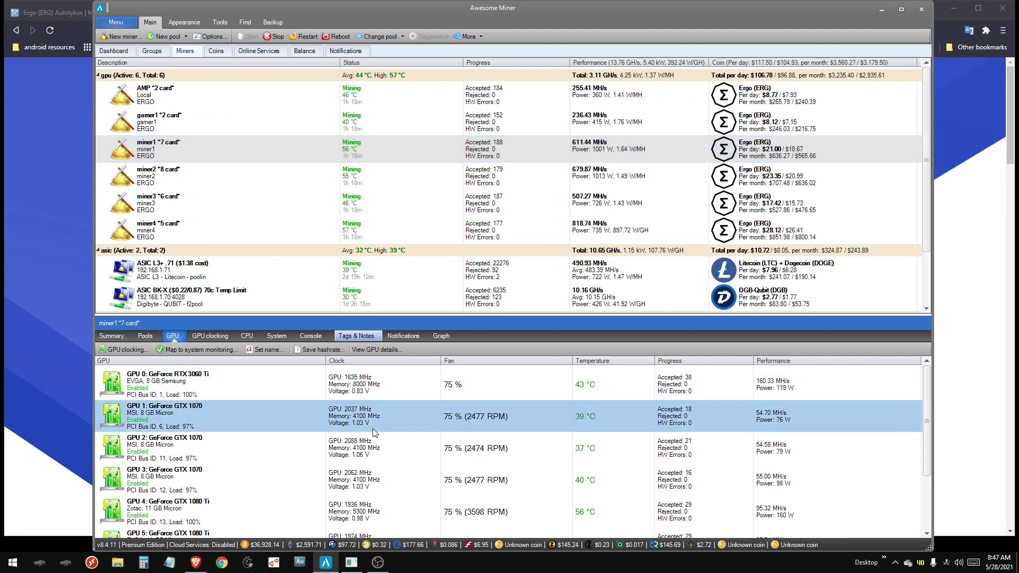
left_click(730, 451)
left_click(737, 484)
scroll(745, 485, "down", 2)
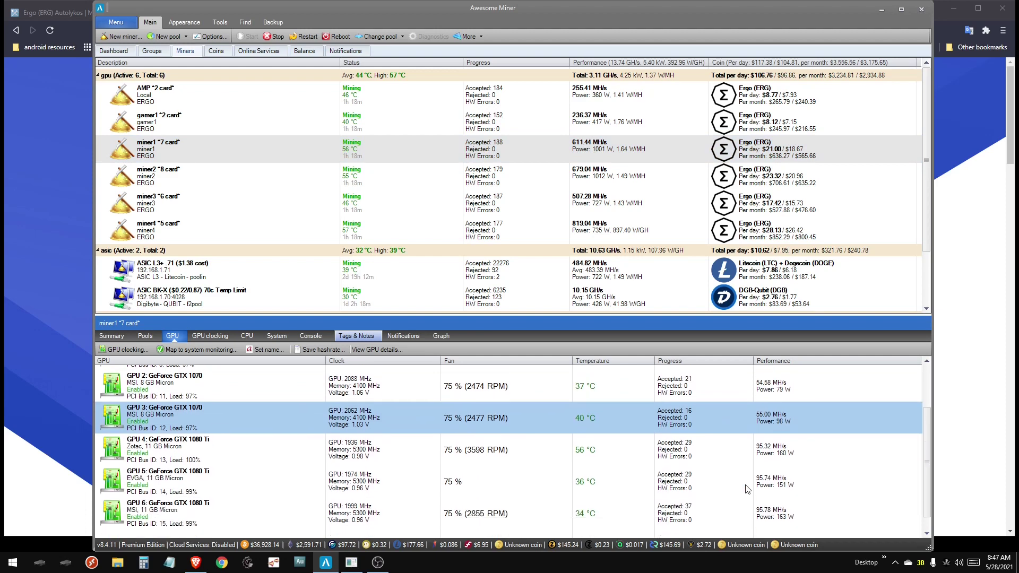
scroll(745, 485, "up", 2)
left_click(675, 425)
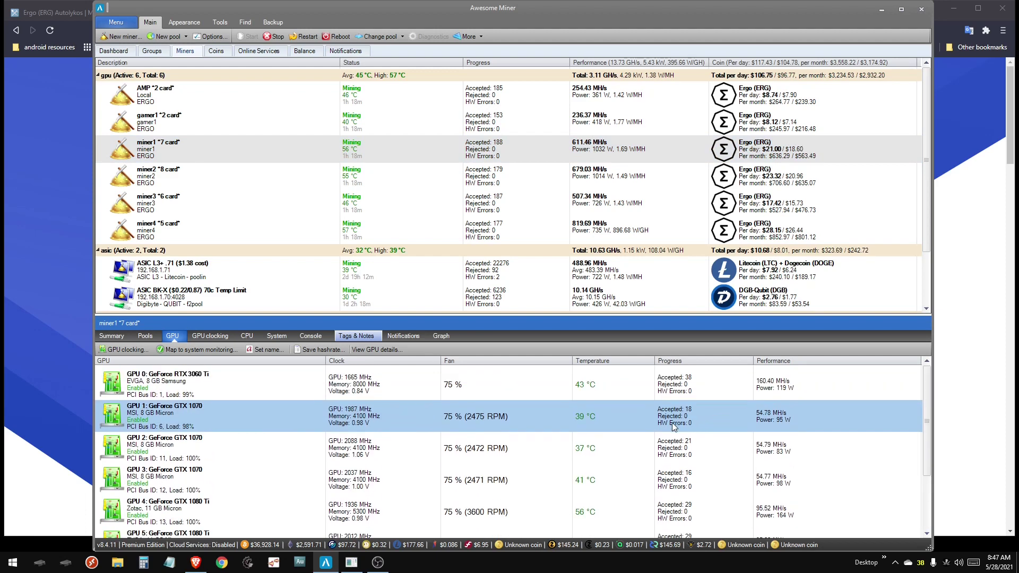
left_click(678, 450)
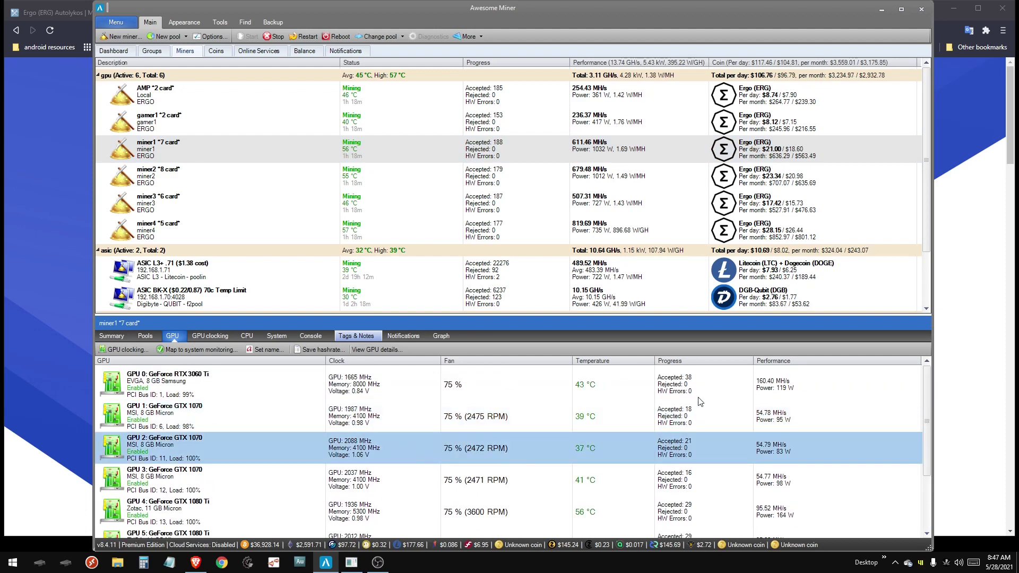
left_click(698, 398)
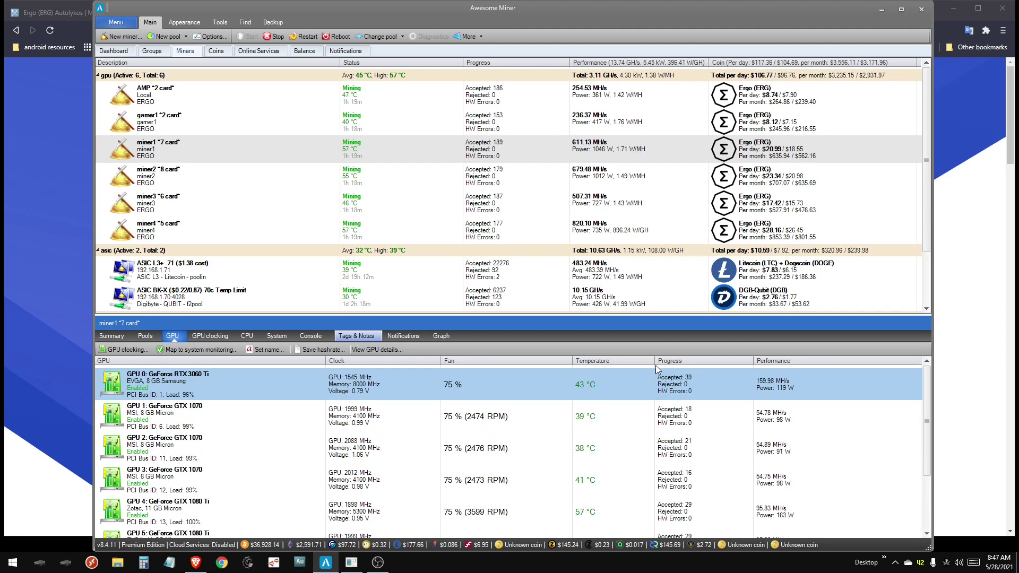
left_click(726, 225)
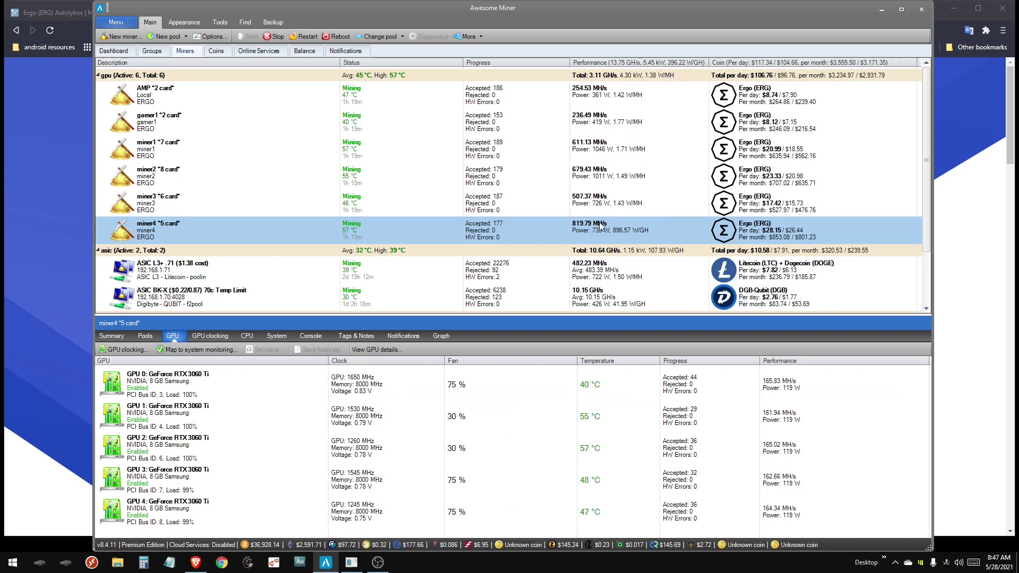
left_click(737, 387)
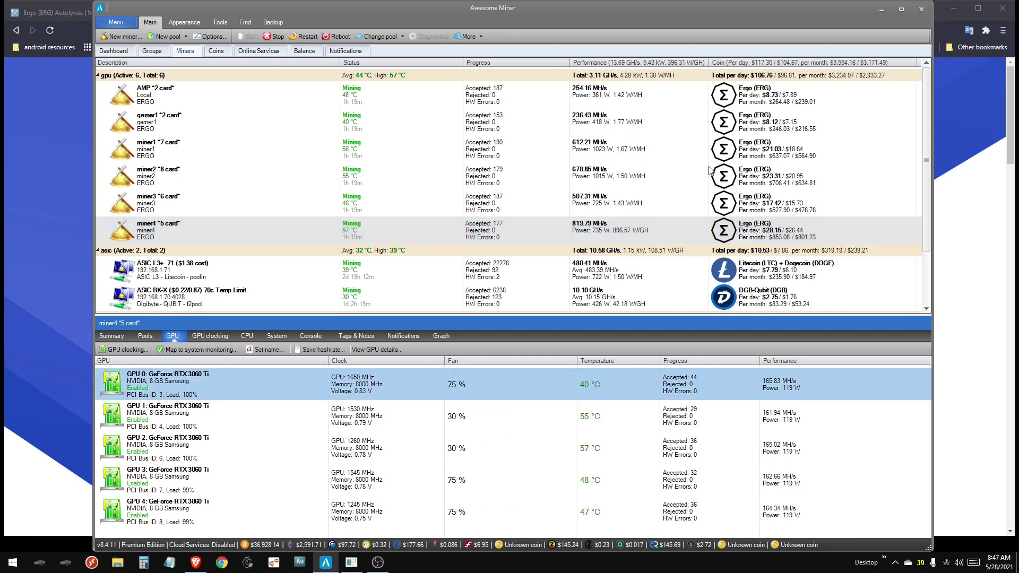
left_click(725, 150)
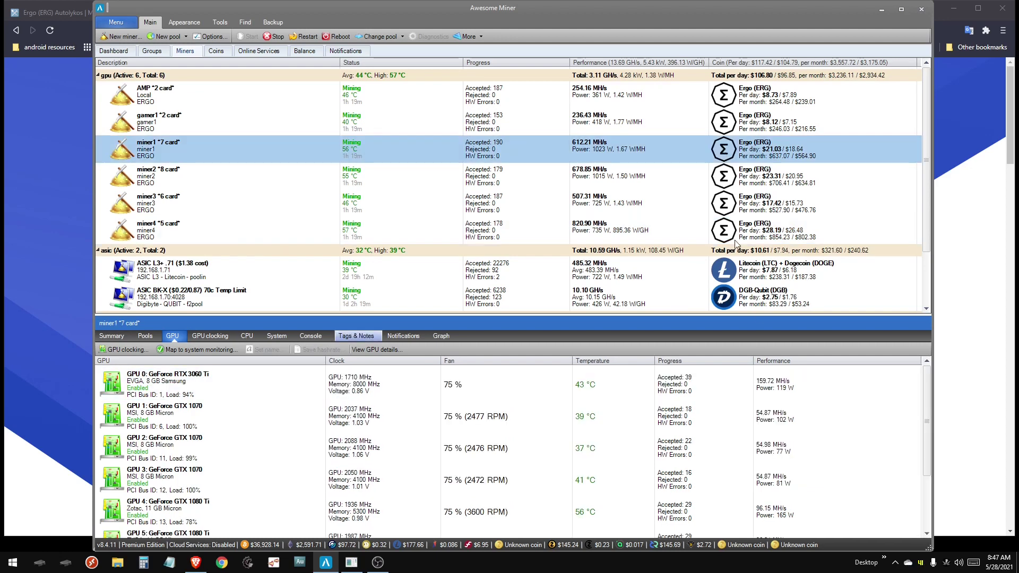
scroll(717, 456, "down", 2)
left_click(721, 459)
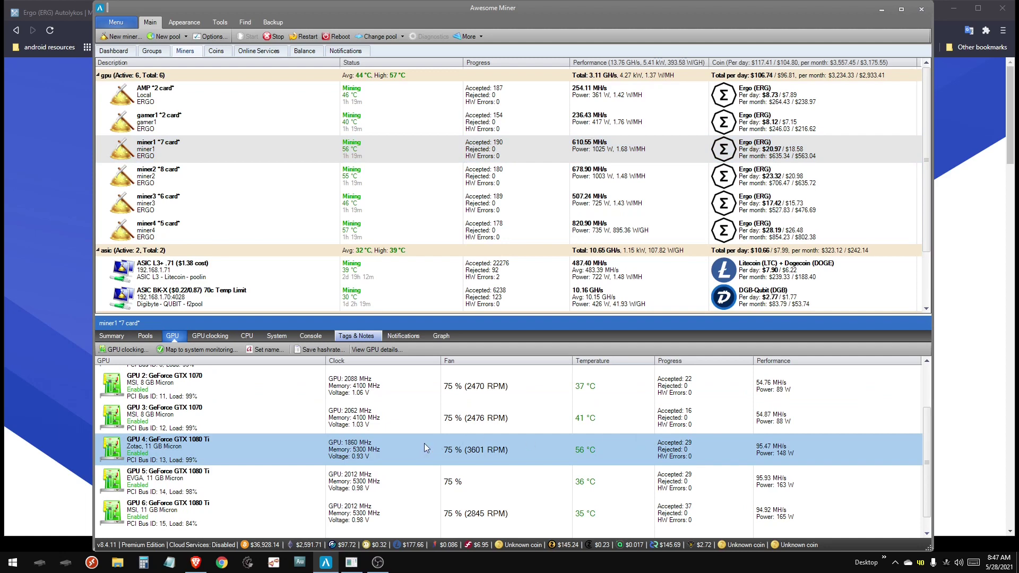
key("End")
key("Home")
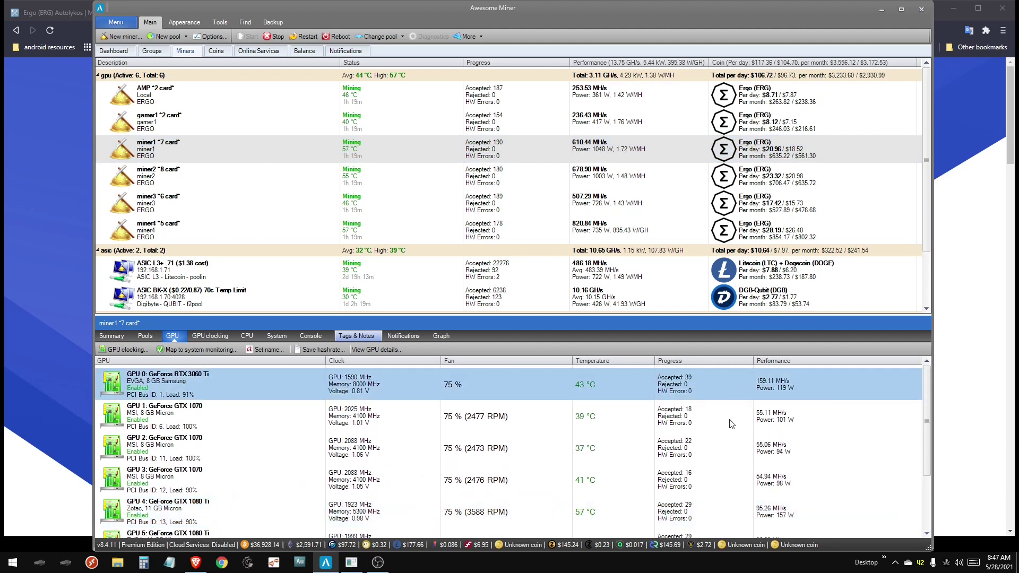
key("Down")
key("Down")
key("Home")
left_click(179, 413)
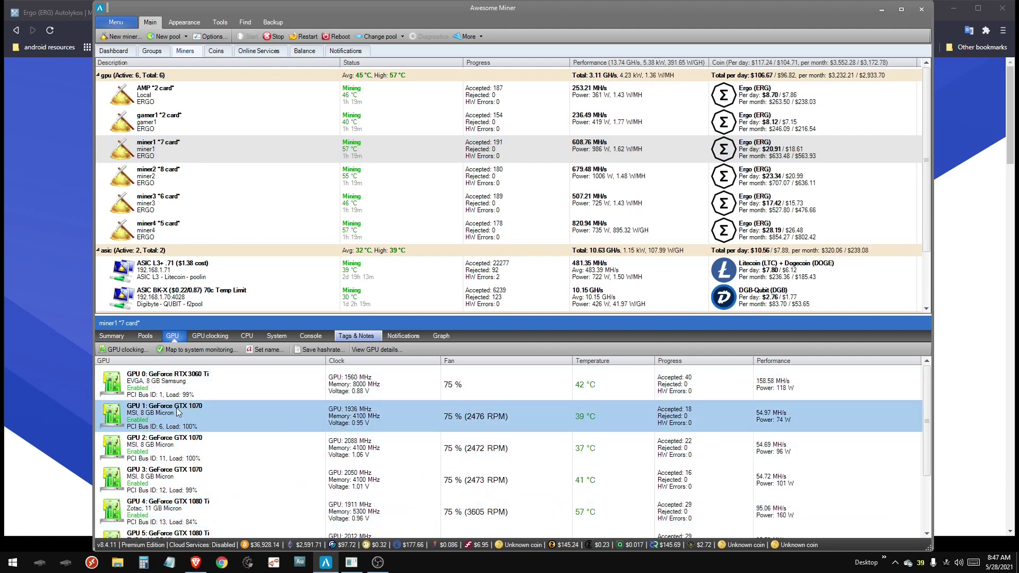
left_click(374, 150)
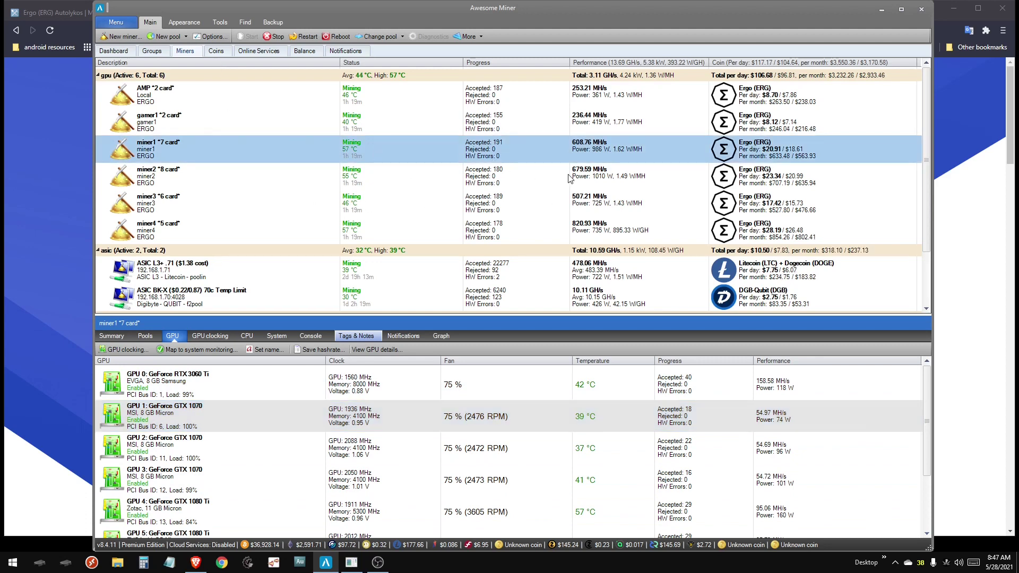
key("Down")
key("Home")
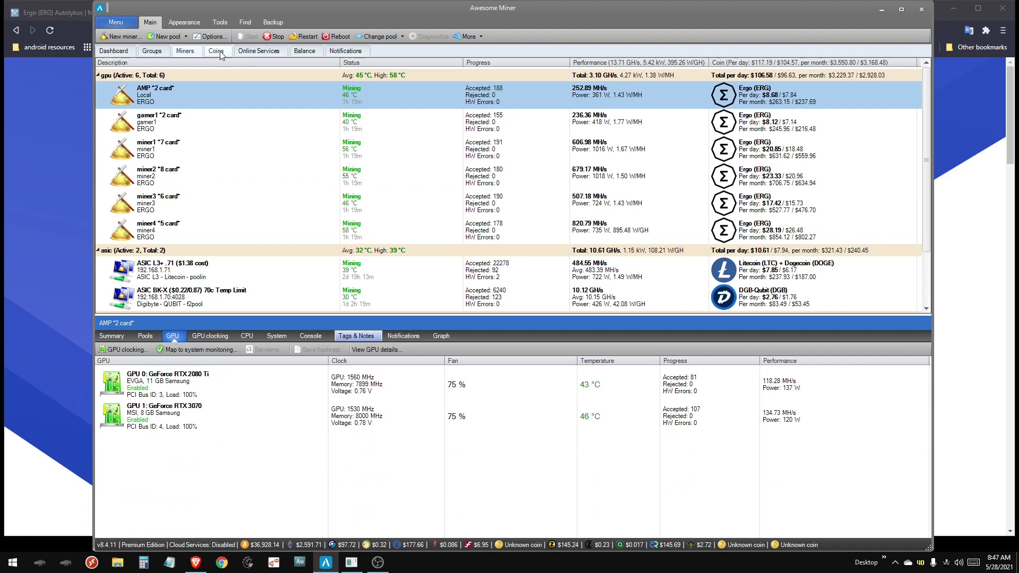
In the Coins list, compare Ergo's row against the Ethereum and Raven rows
left_click(219, 53)
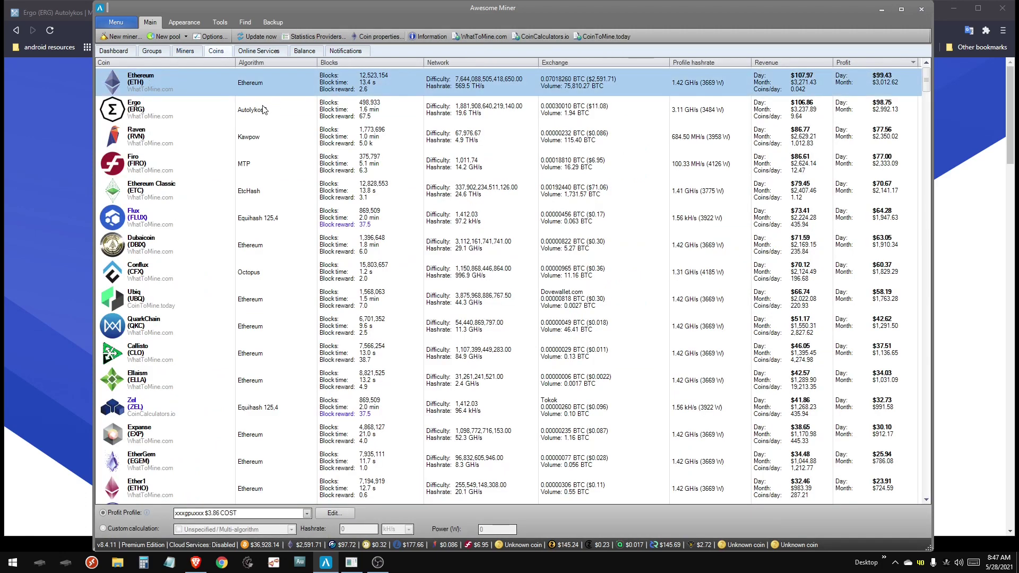
key("Down")
key("Up")
key("Down")
key("Up")
left_click(152, 114)
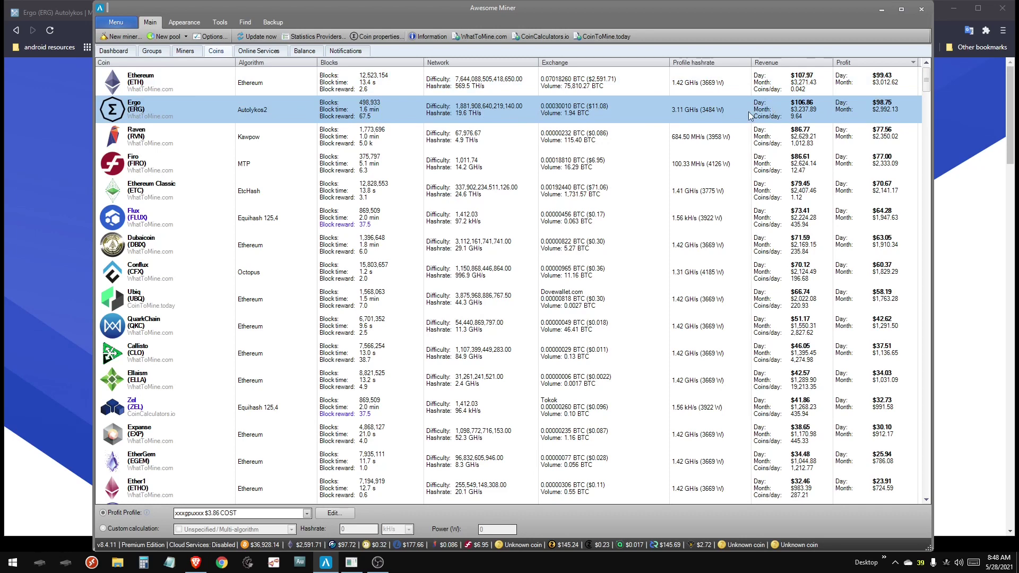
key("Up")
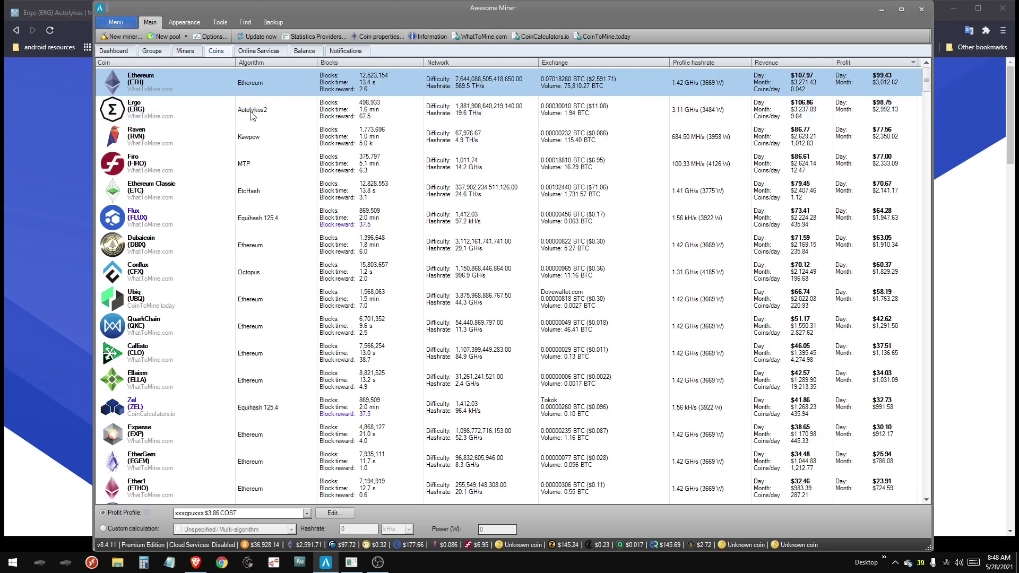
key("Down")
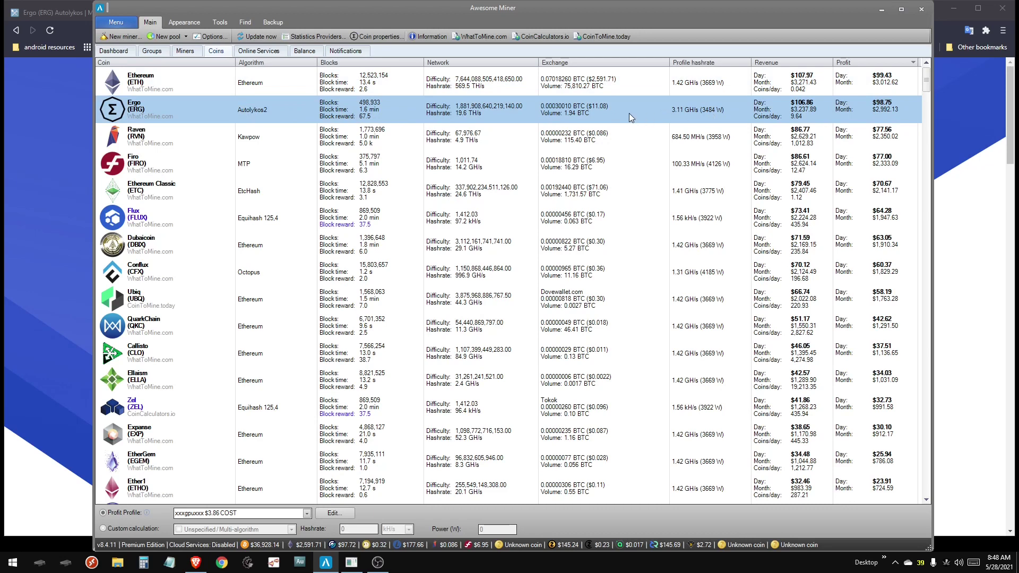
key("Up")
key("Down")
key("Down")
key("Up")
Move from the Yoroi wallet tab to the 'Ergo (ERG) Autolykos | Mining' tab on MiningPoolStats
left_click(1006, 103)
left_click(713, 14)
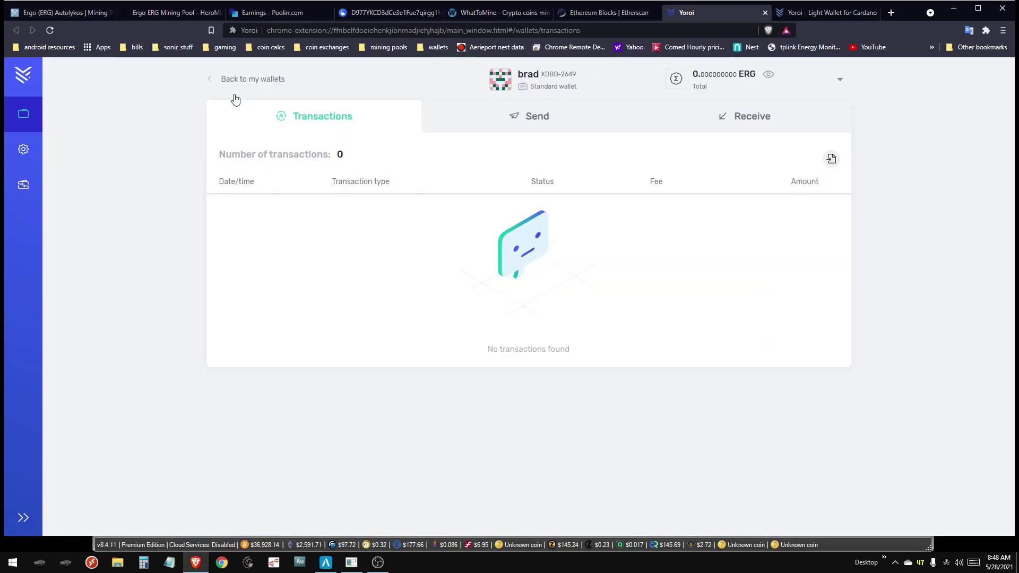
left_click(107, 13)
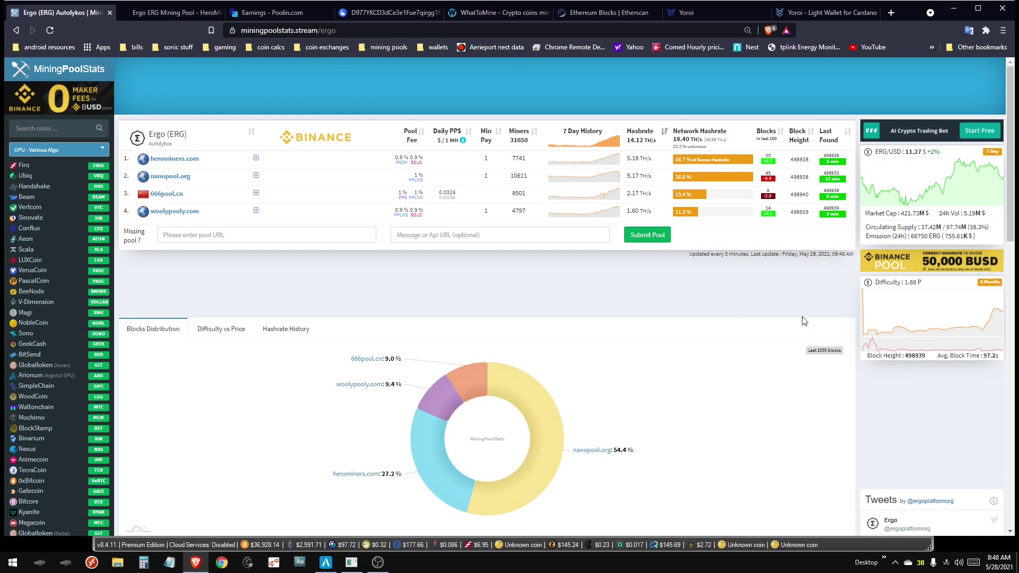
On CoinGecko's Ergo page, highlight the coin title and the all-time high price and date
mouse_move(962, 325)
left_click_drag(806, 396, 735, 397)
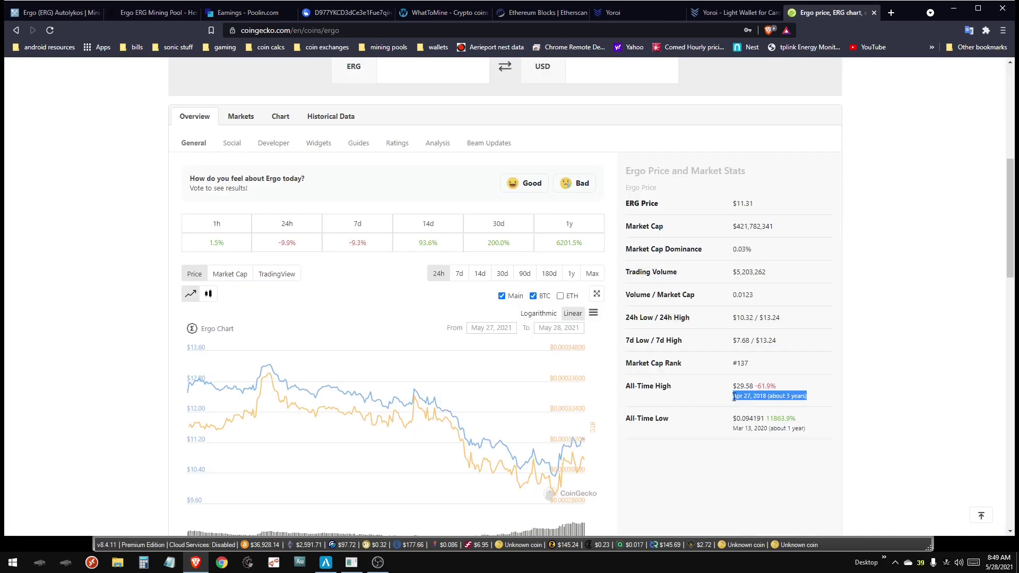
scroll(826, 409, "up", 7)
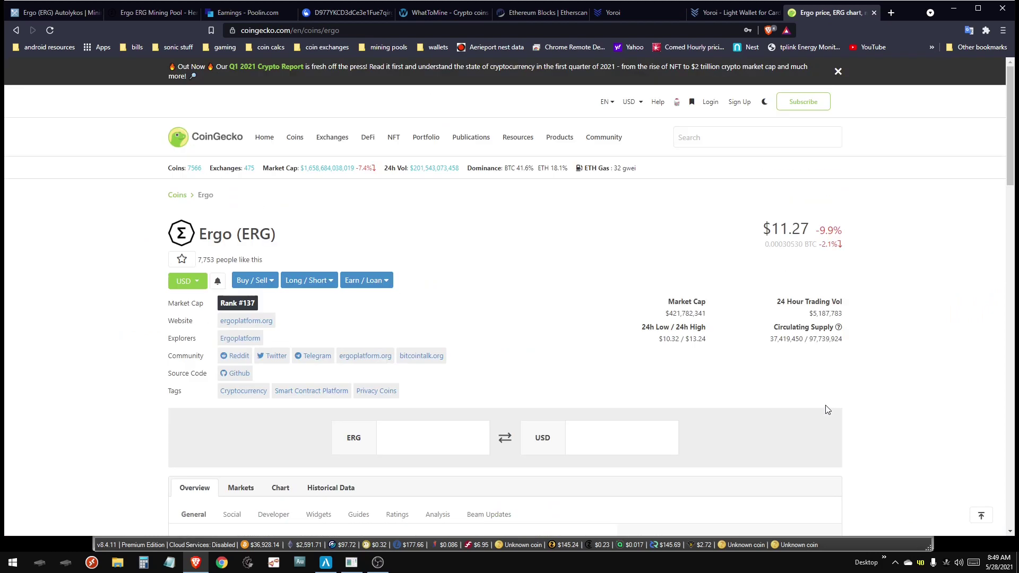
left_click_drag(278, 237, 198, 249)
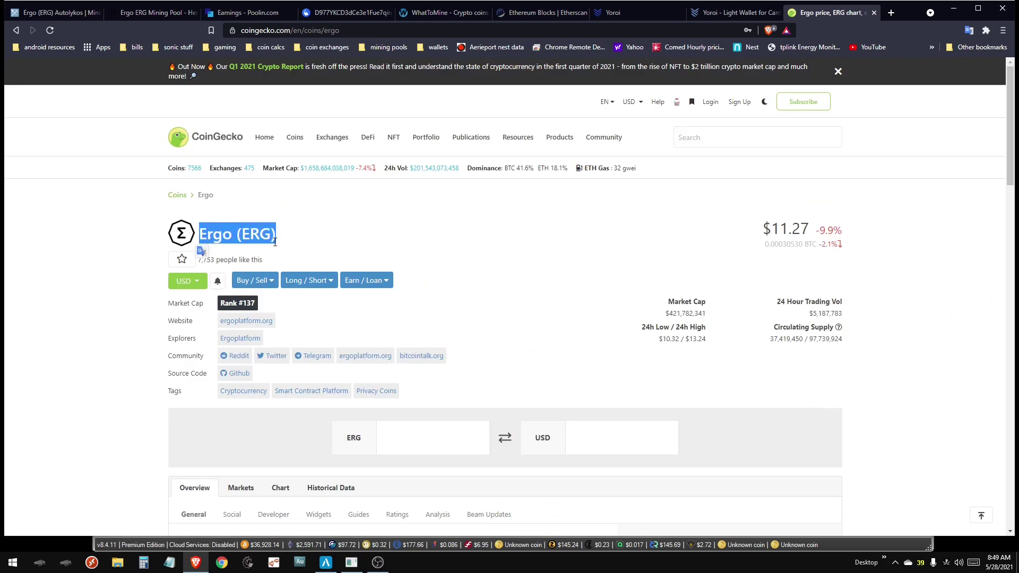
left_click(371, 244)
scroll(562, 280, "down", 6)
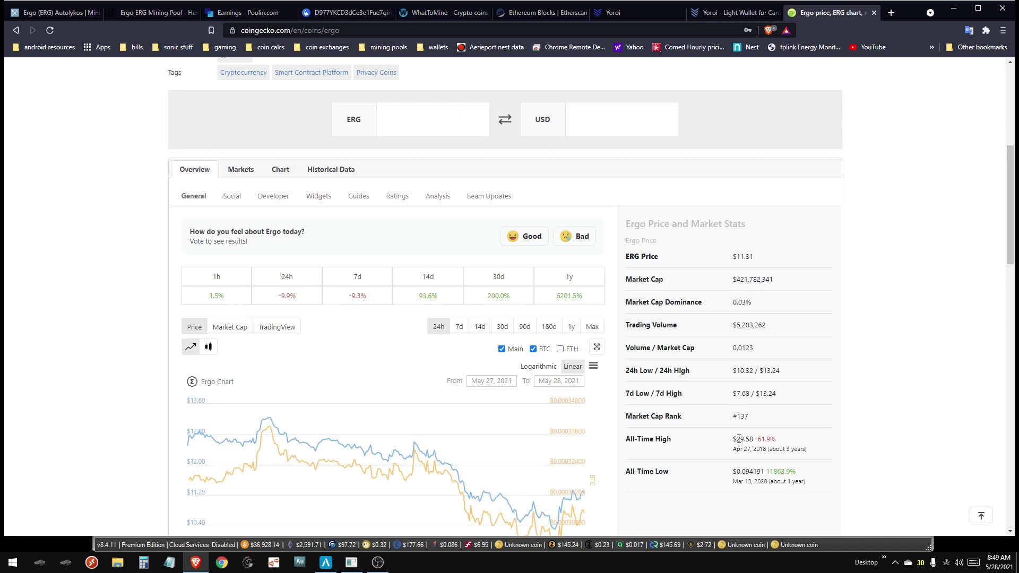
double_click(739, 440)
Highlight the all-time high year, change the price chart's time range, and return to Awesome Miner
key("alt+Tab")
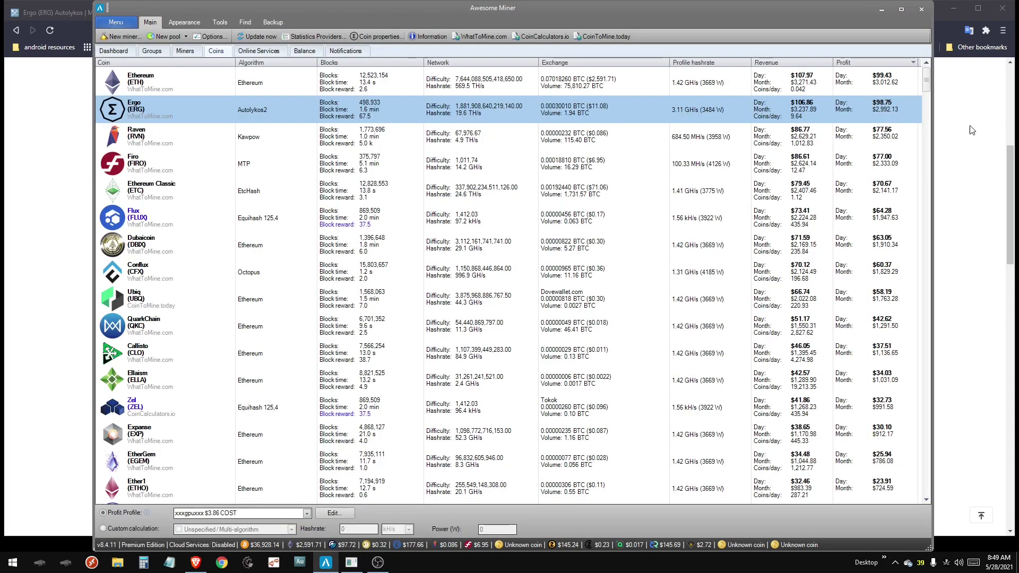
left_click(1011, 174)
double_click(760, 449)
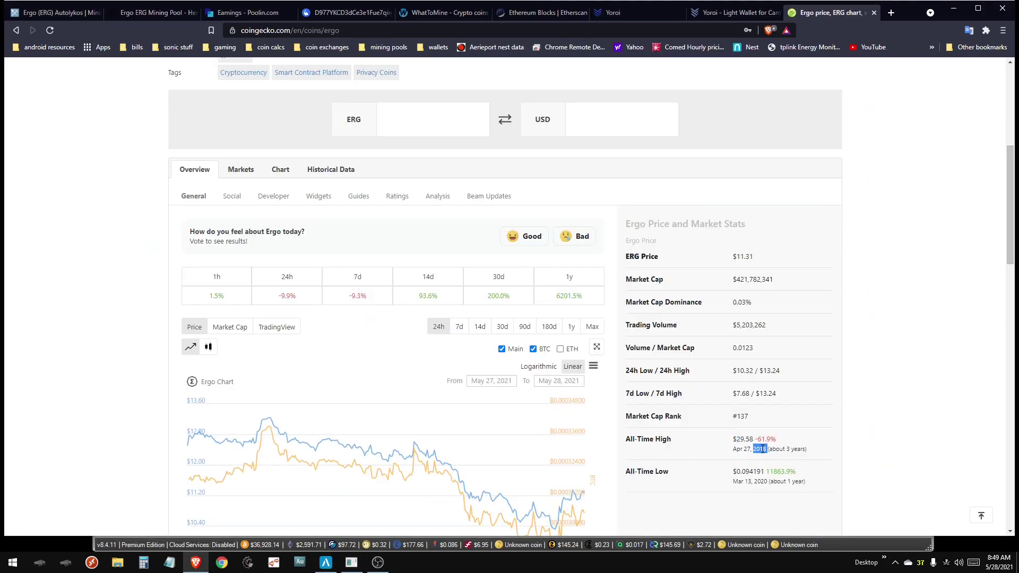
left_click(571, 327)
scroll(669, 388, "down", 3)
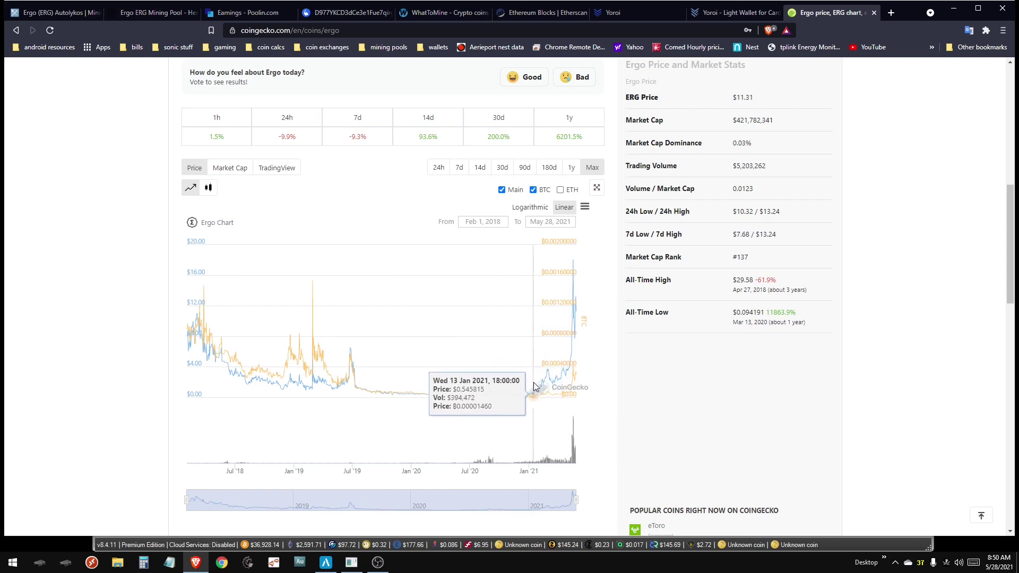
left_click(326, 562)
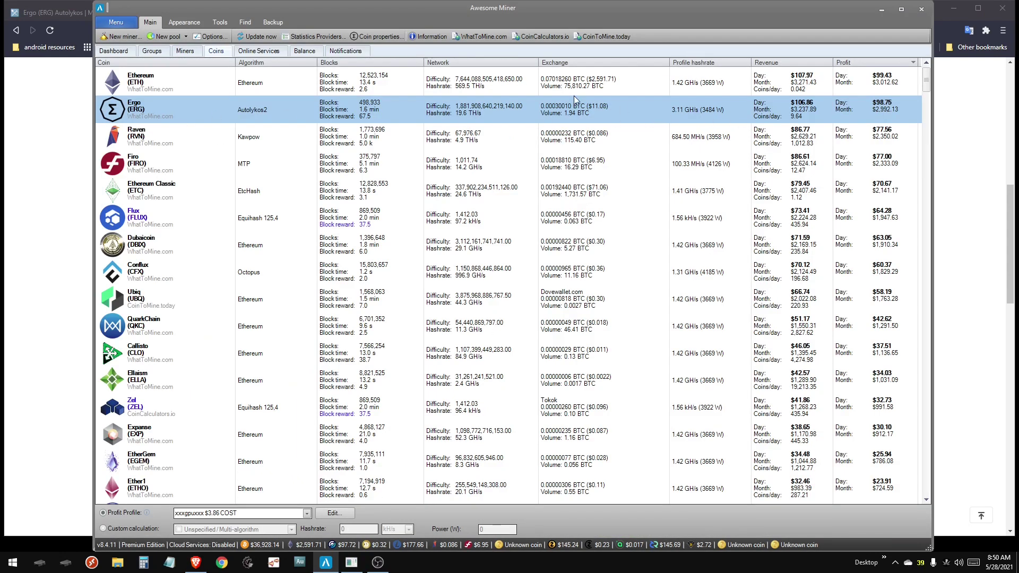
left_click(561, 85)
left_click(549, 117)
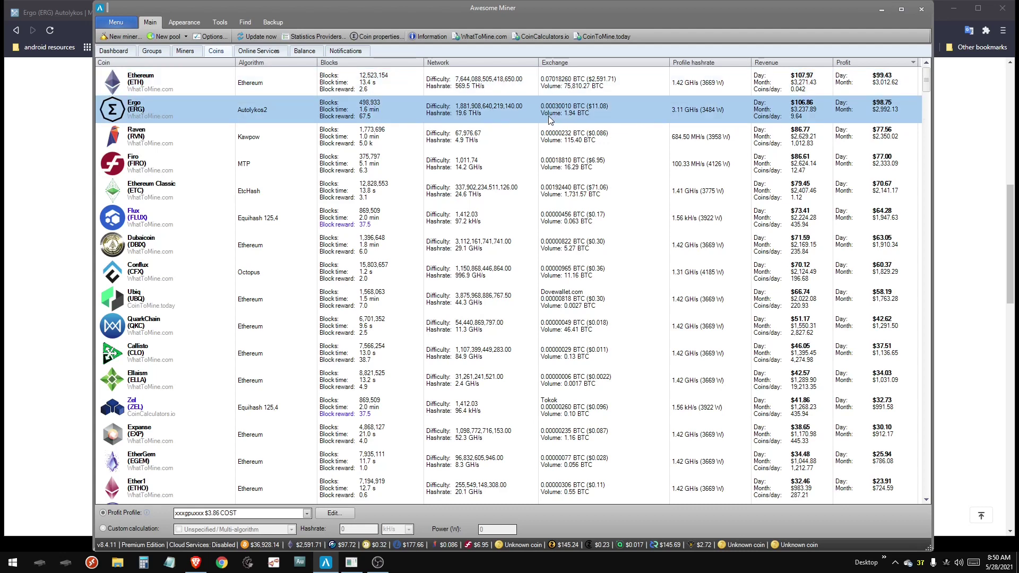
left_click(472, 88)
left_click(478, 110)
left_click(584, 91)
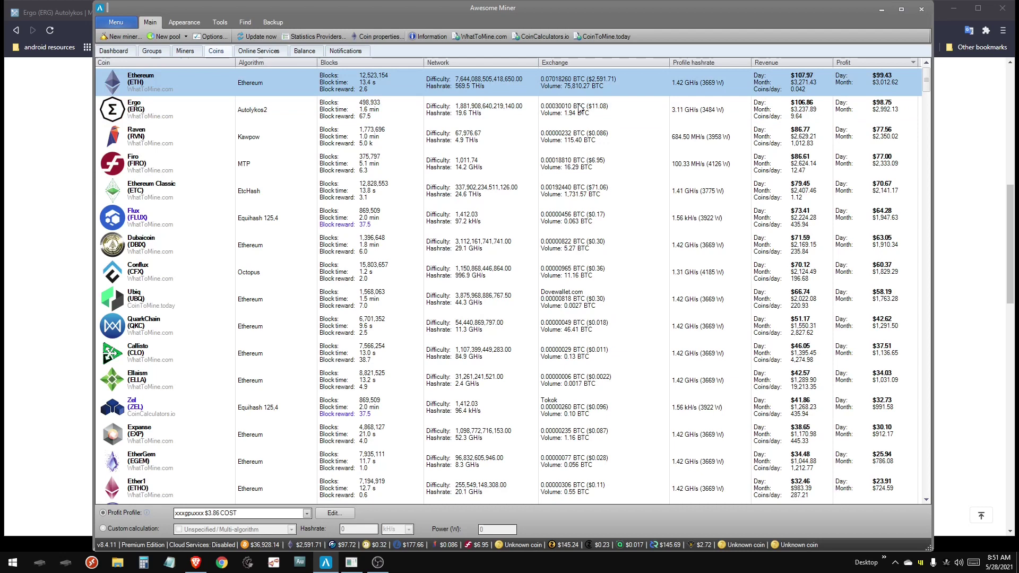
left_click(576, 105)
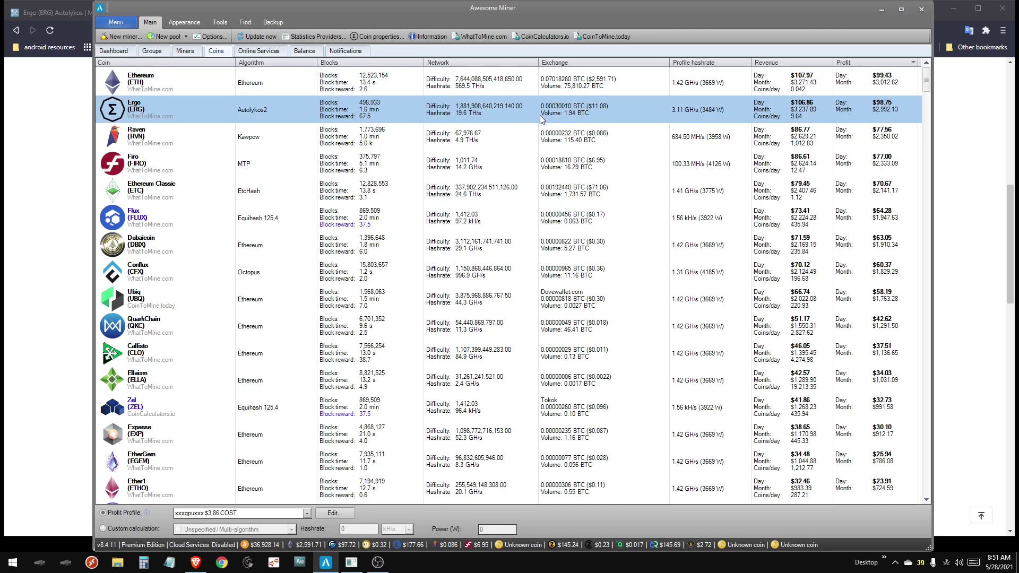
left_click(561, 87)
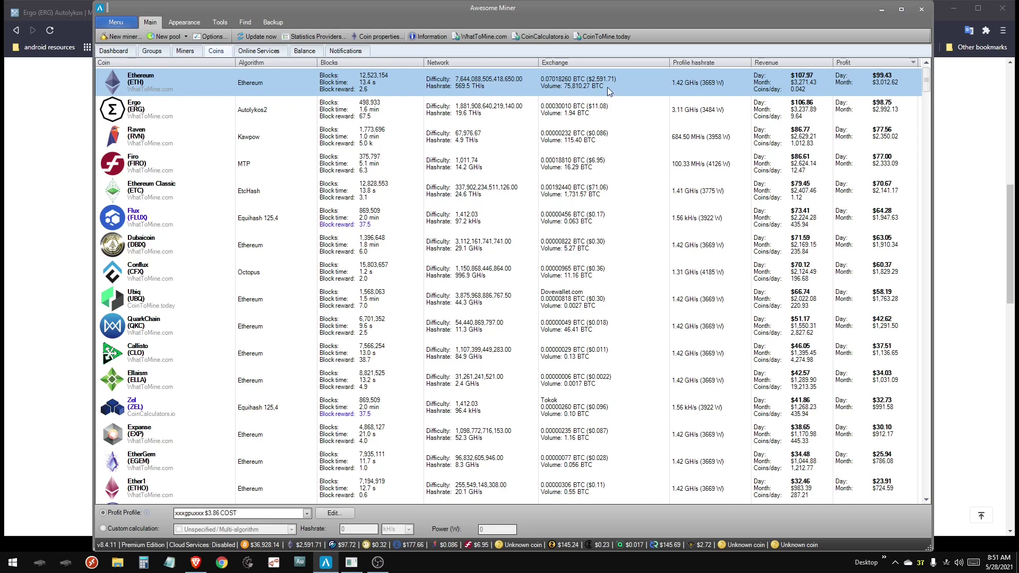
left_click(741, 111)
left_click(743, 90)
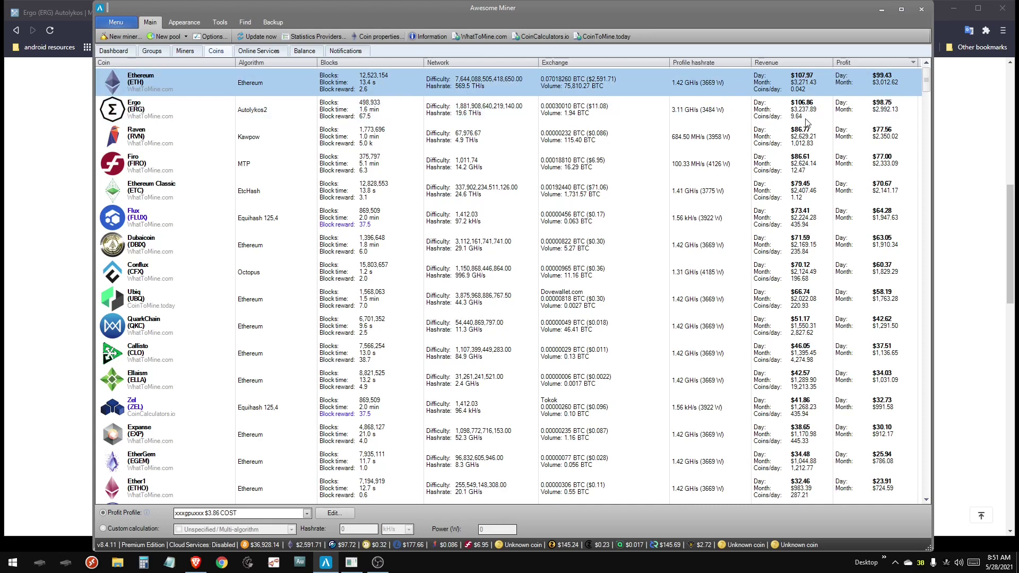
left_click(274, 123)
left_click(226, 142)
left_click(262, 110)
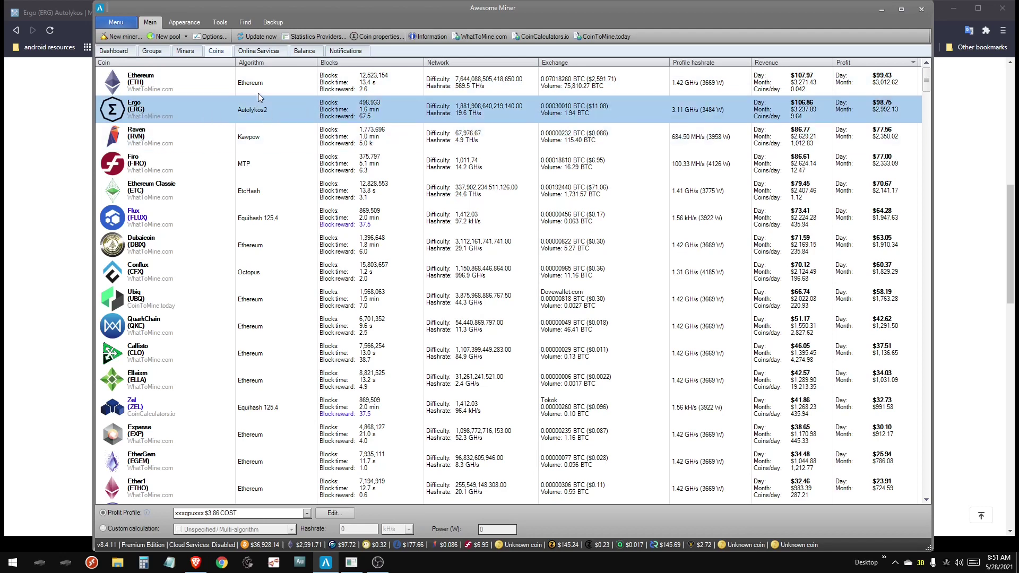
left_click(258, 92)
left_click(213, 114)
left_click(209, 250)
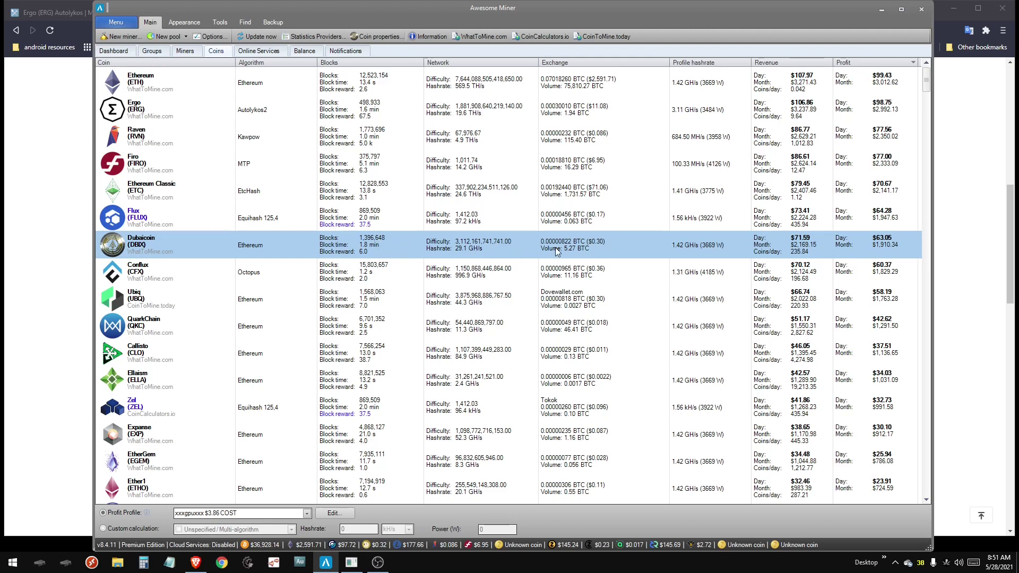
left_click(135, 218)
left_click(140, 172)
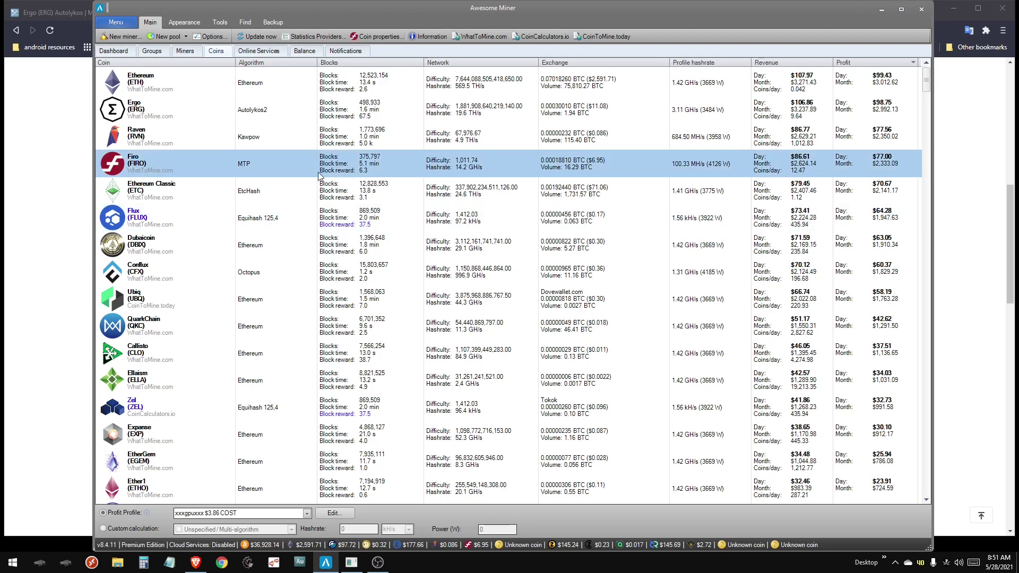
left_click(734, 141)
left_click(556, 115)
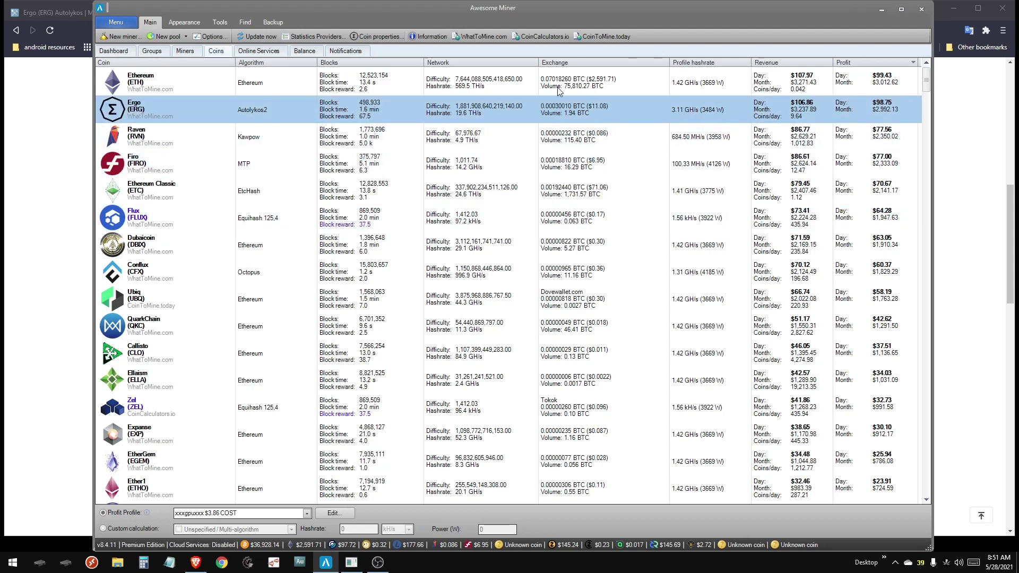
left_click(559, 90)
left_click(556, 117)
left_click(553, 144)
left_click(549, 166)
left_click(556, 183)
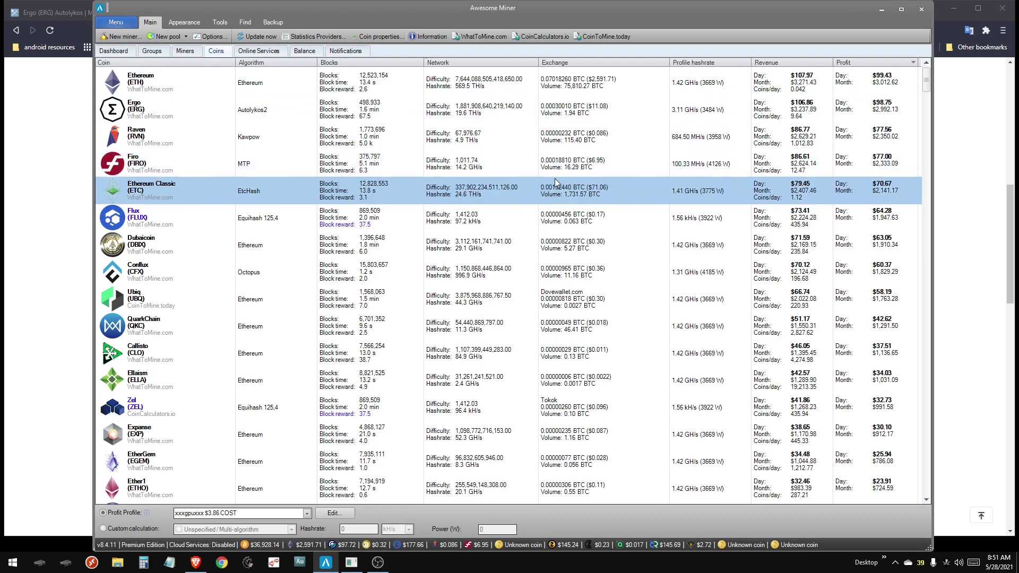
left_click(561, 163)
left_click(536, 141)
left_click(541, 112)
left_click(579, 86)
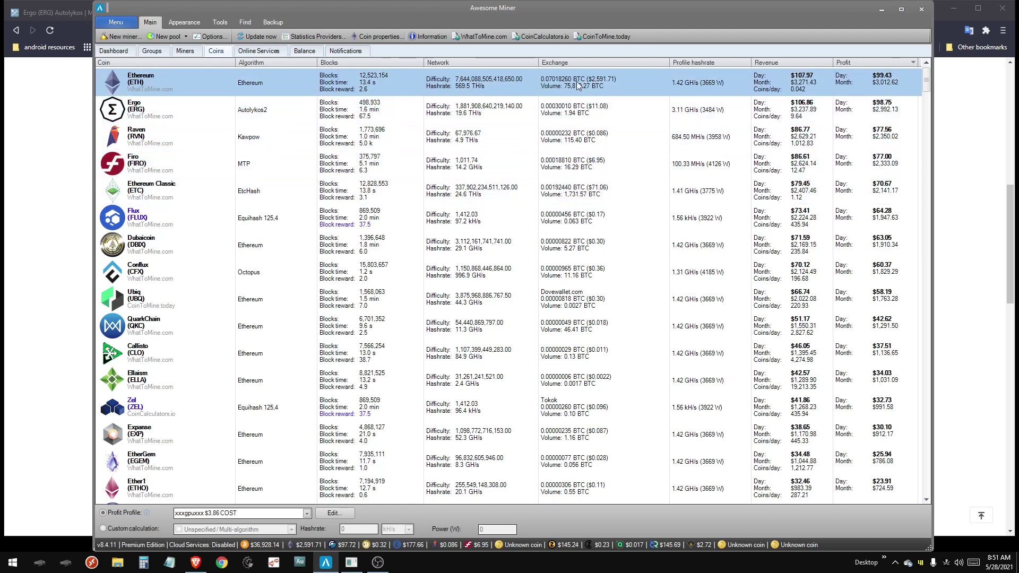
left_click(445, 103)
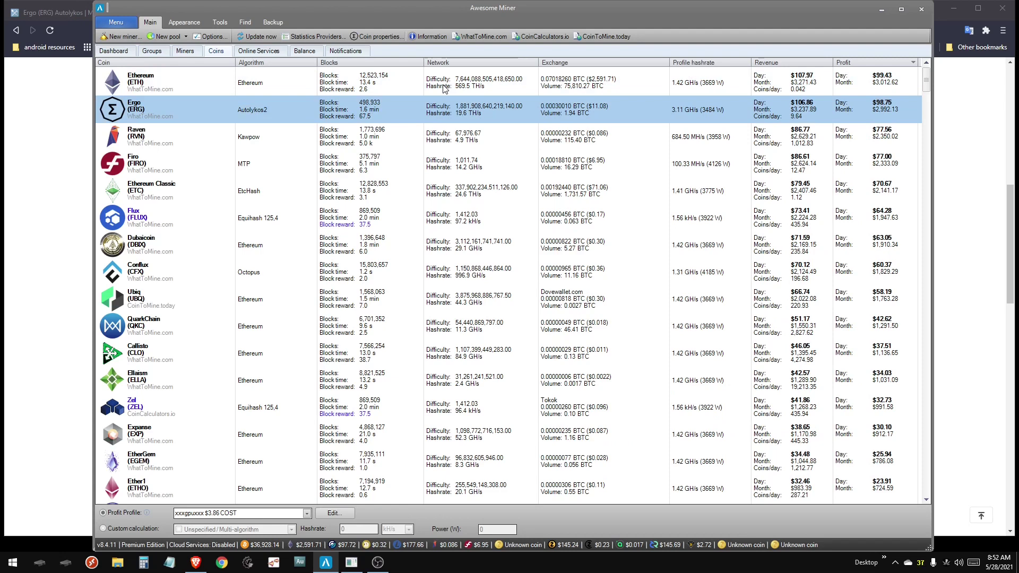
left_click(397, 88)
left_click(393, 104)
left_click(267, 167)
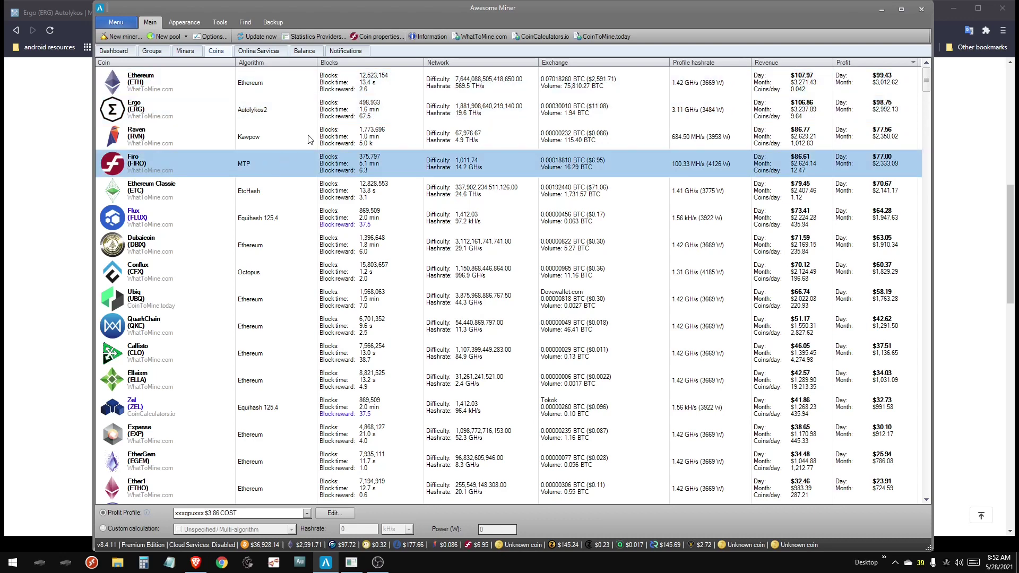
left_click(413, 110)
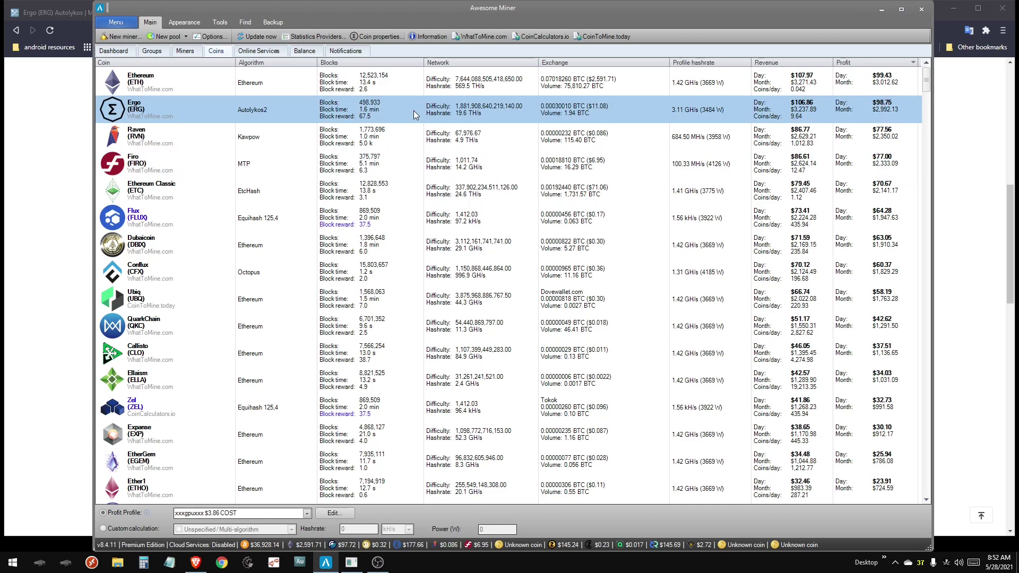
left_click(164, 281)
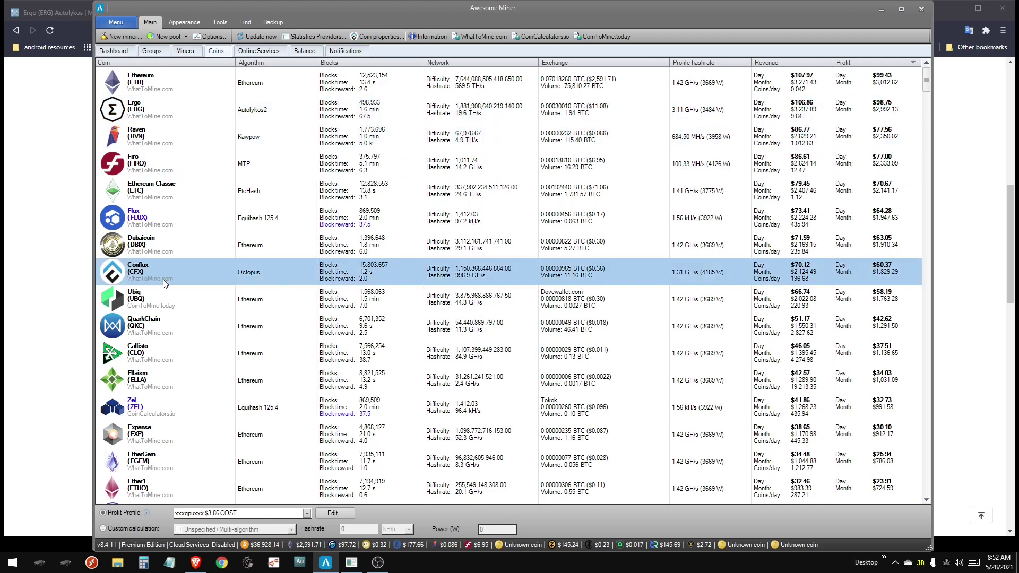
Scroll CoinGecko's Ergo page back to the top and highlight the Ergo coin name
key("alt+Tab")
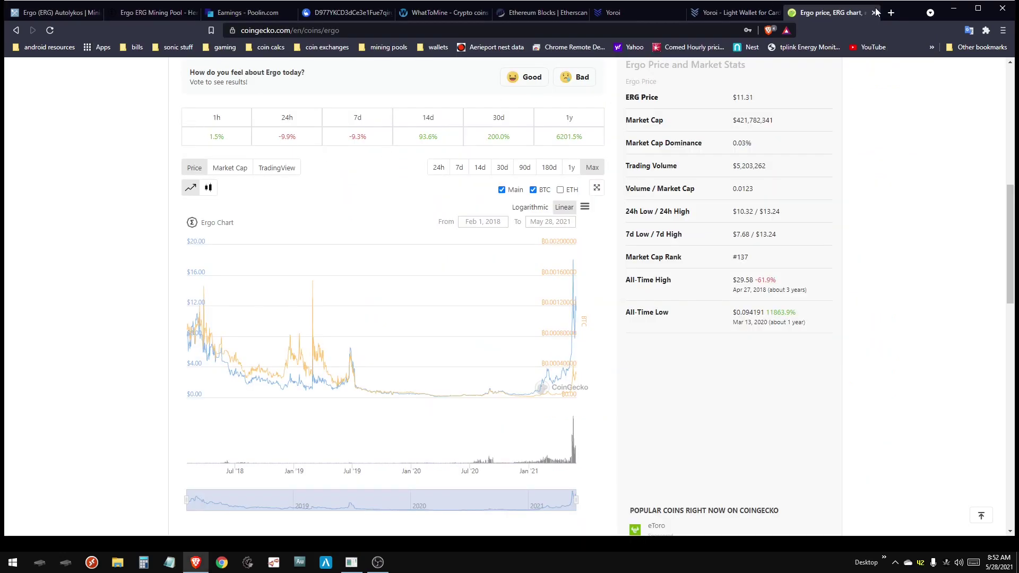
scroll(520, 308, "up", 10)
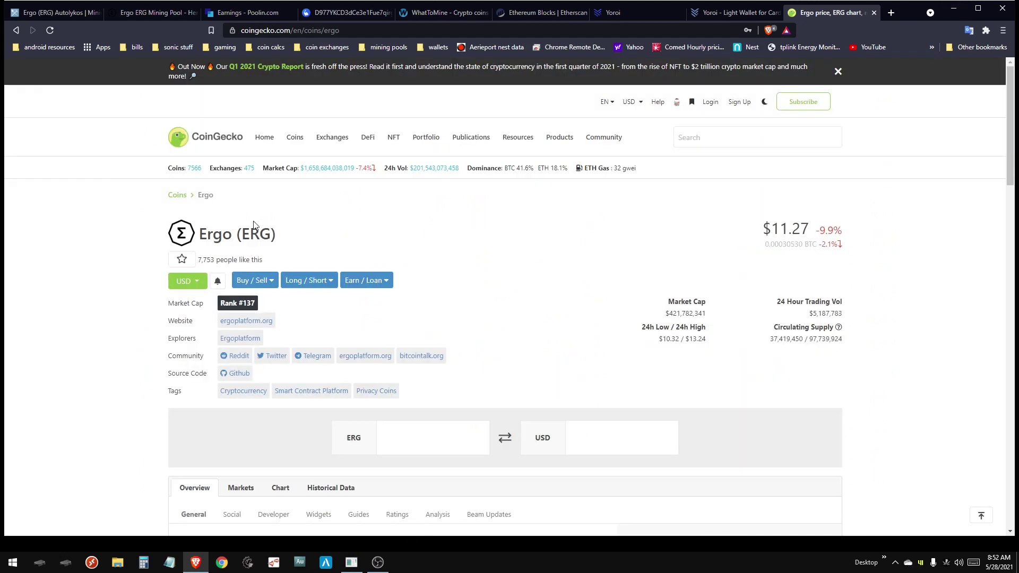
double_click(219, 232)
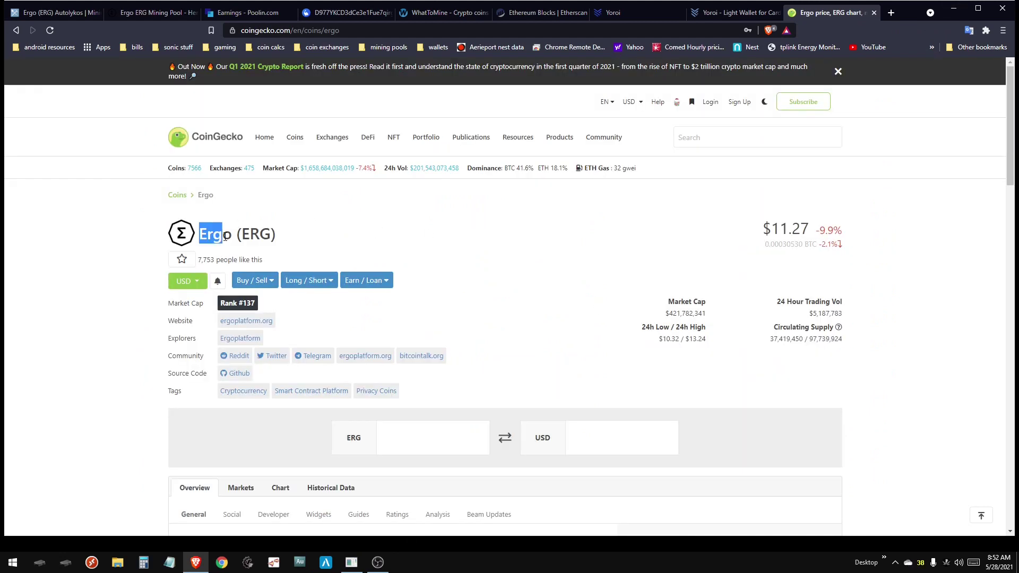
left_click(412, 236)
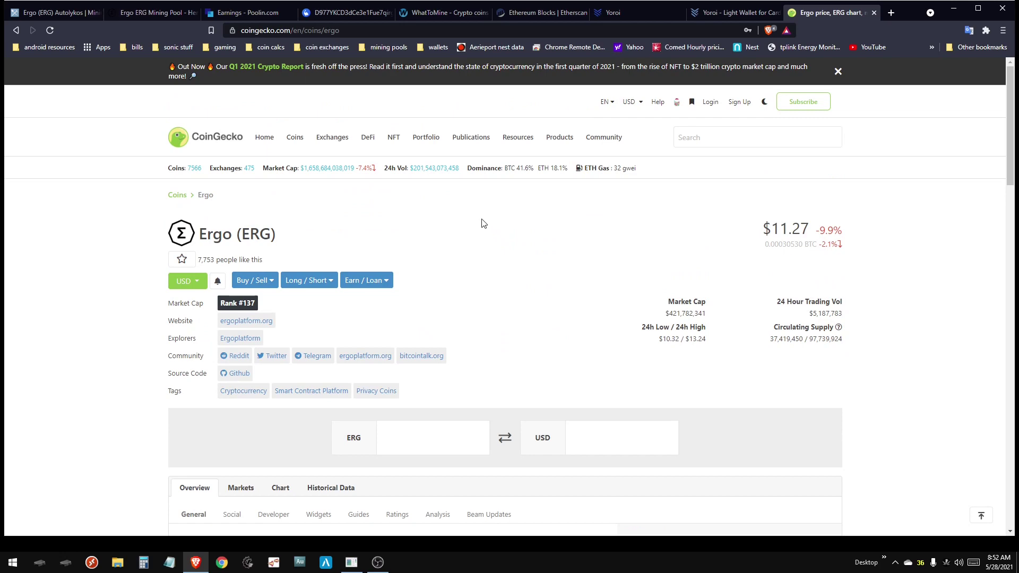